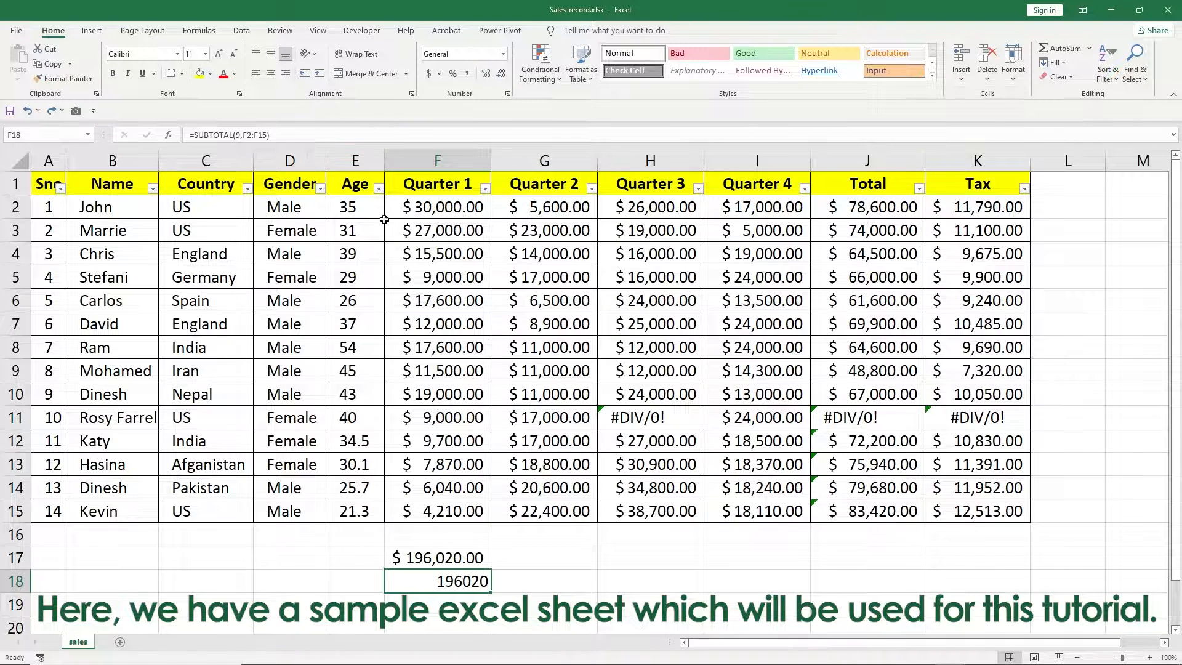
Filter the Gender column so that only the Female records are listed above the SUBTOTAL formula in F18.
left_click(421, 437)
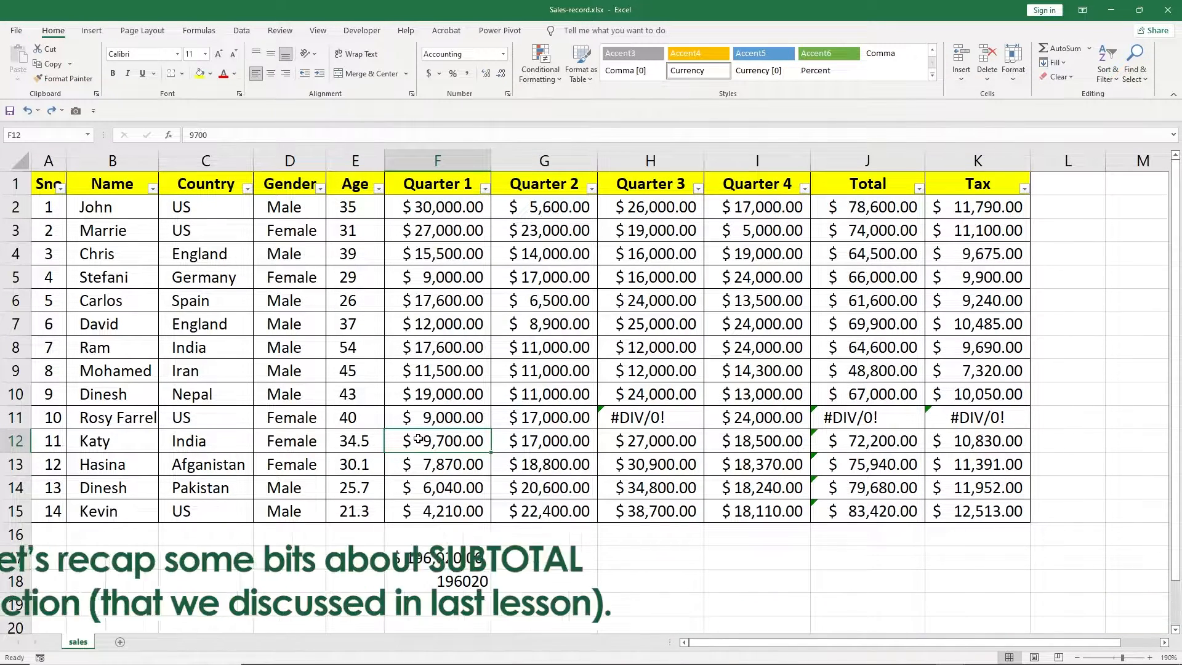
left_click(431, 582)
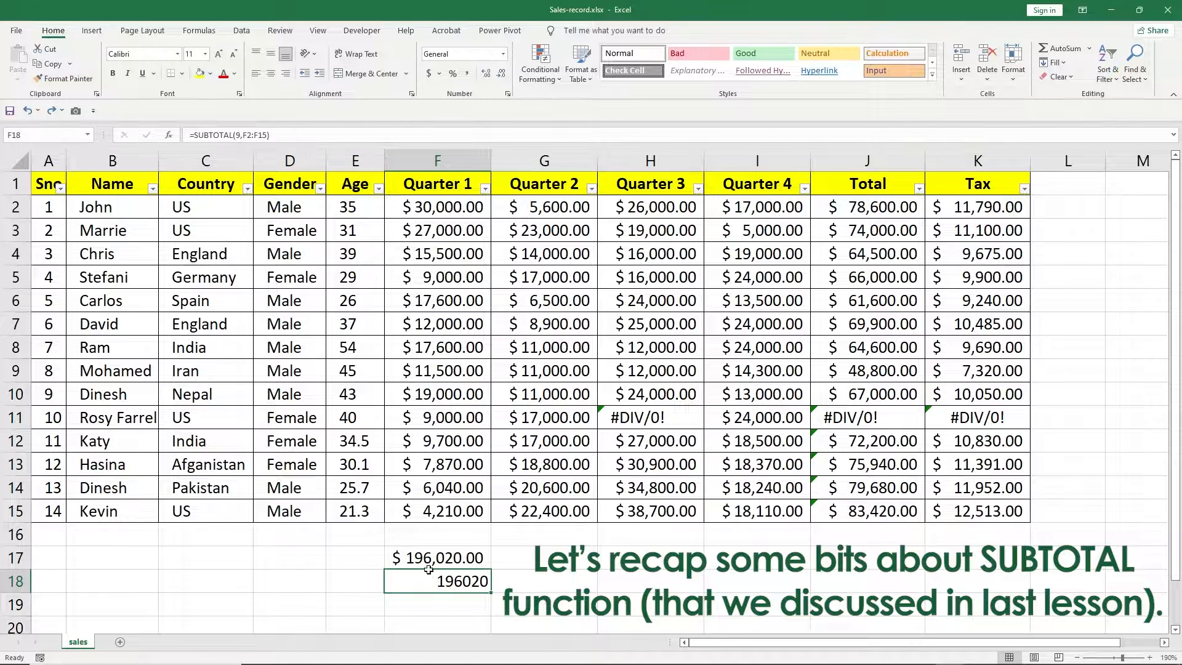
left_click(320, 189)
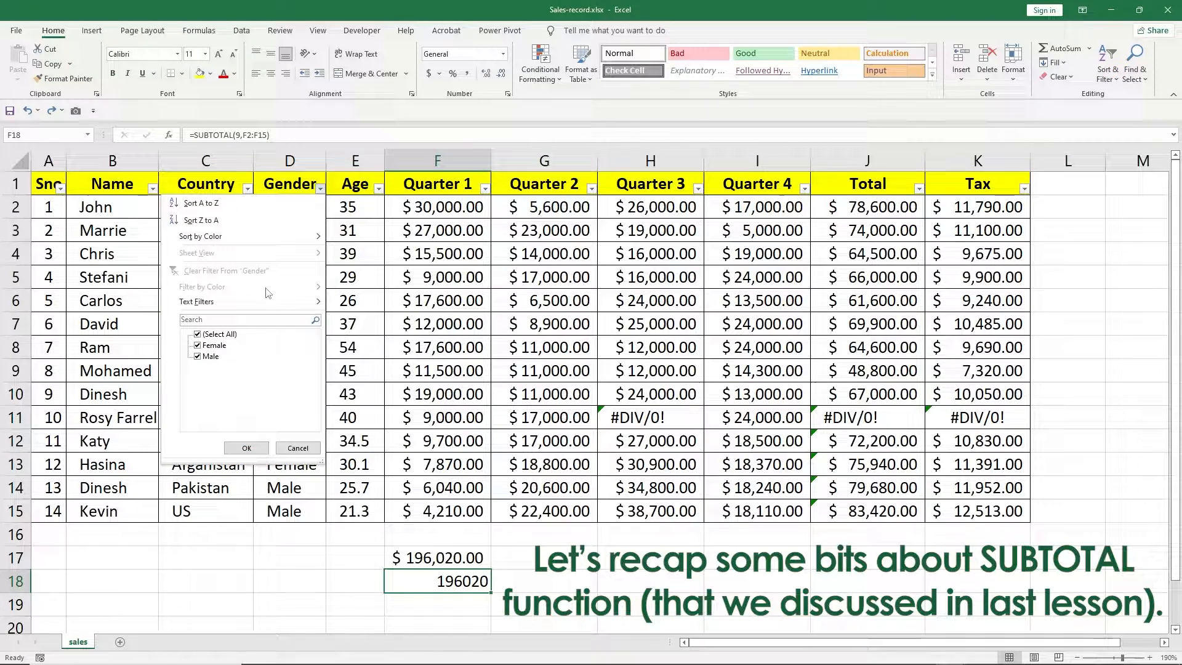
left_click(207, 357)
left_click(246, 447)
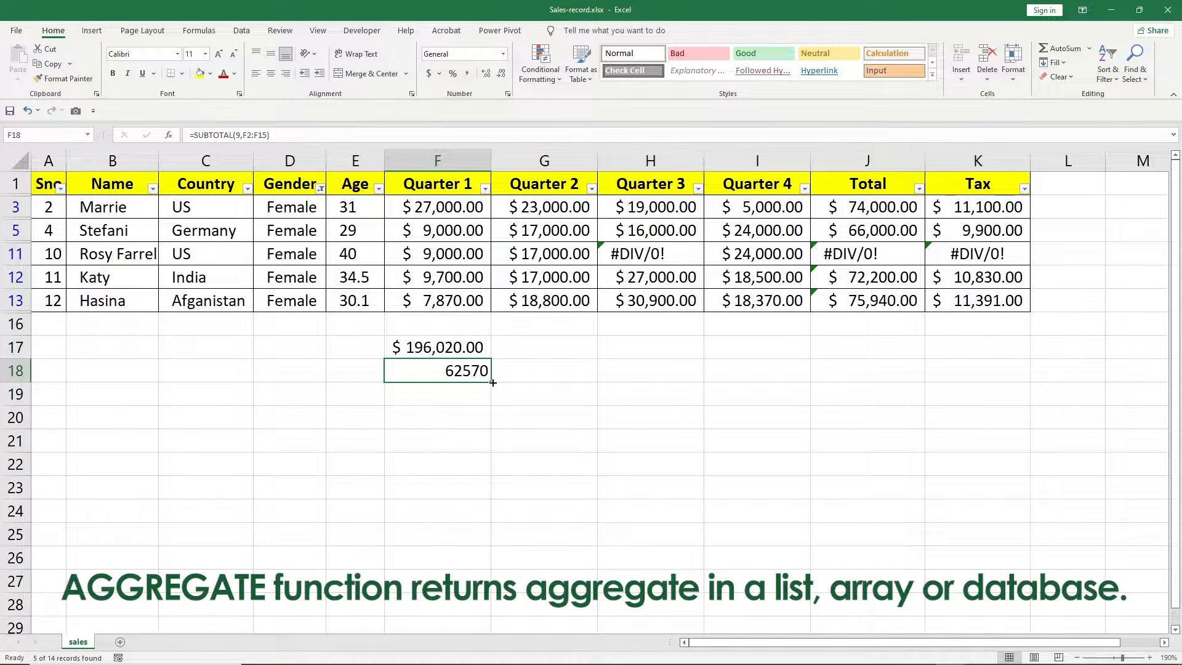
Fill the SUBTOTAL formula from F18 across to K18 and check the Quarter 3 and Total results.
left_click_drag(492, 382, 985, 385)
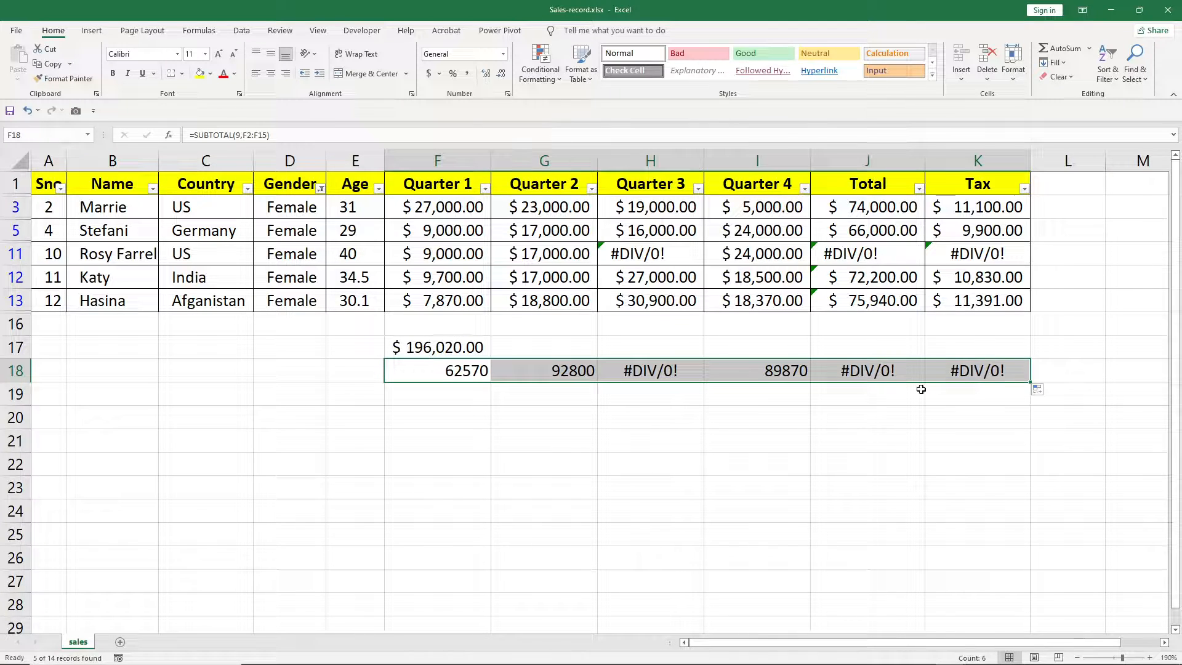
left_click(651, 368)
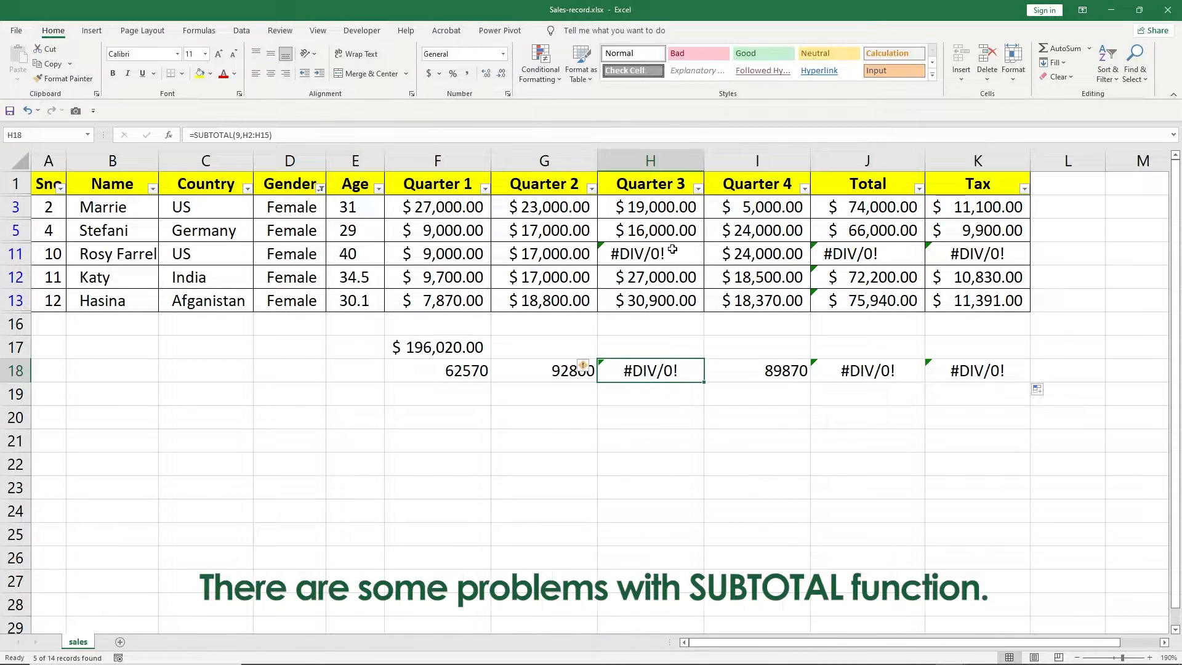
left_click(874, 259)
left_click(880, 374)
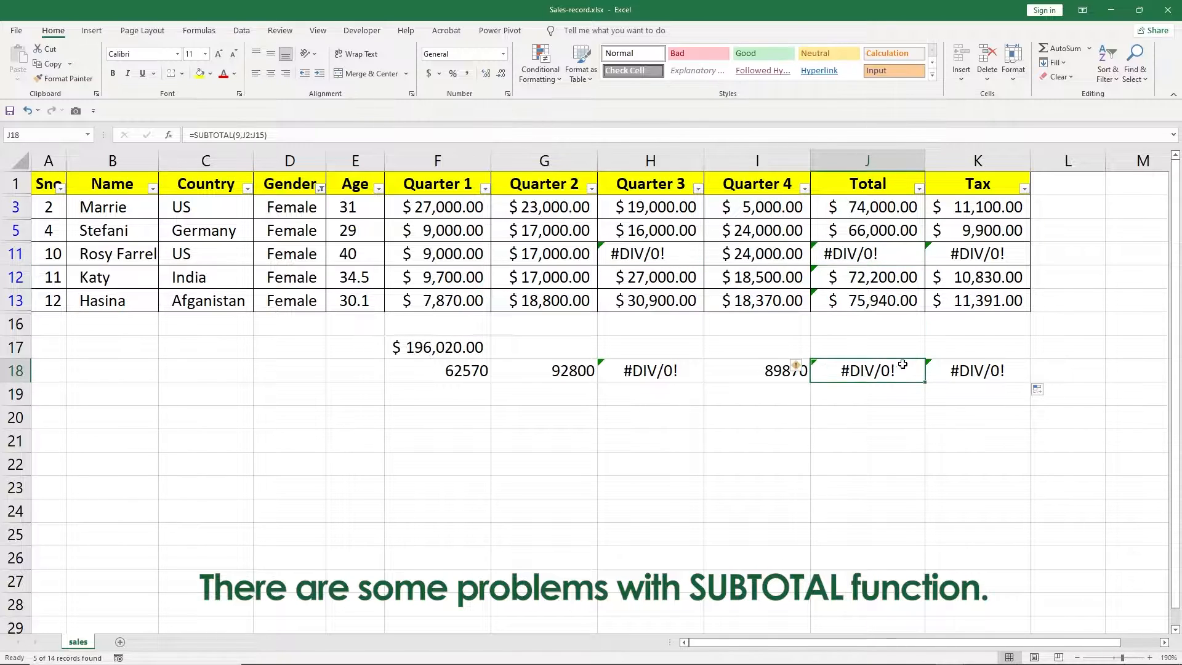
Compare the Tax and Total subtotals in row 18 with row 11, and undo the fill across row 18.
left_click(989, 371)
left_click(985, 258)
left_click(878, 341)
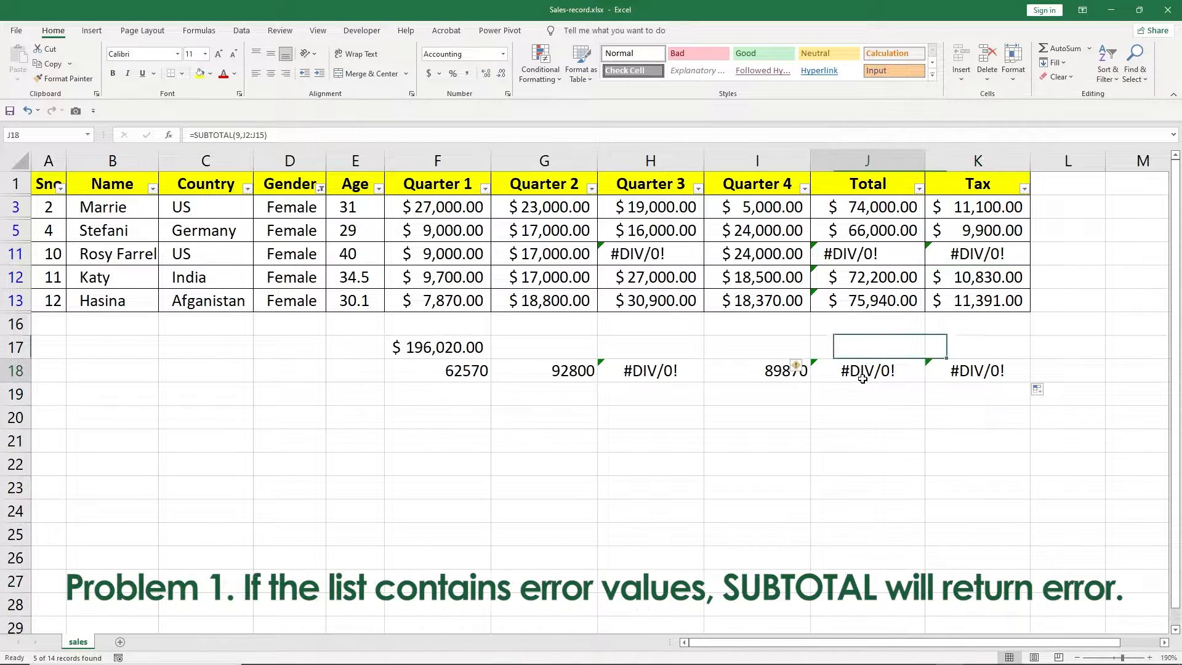
left_click(880, 369)
left_click(941, 368)
left_click(868, 374)
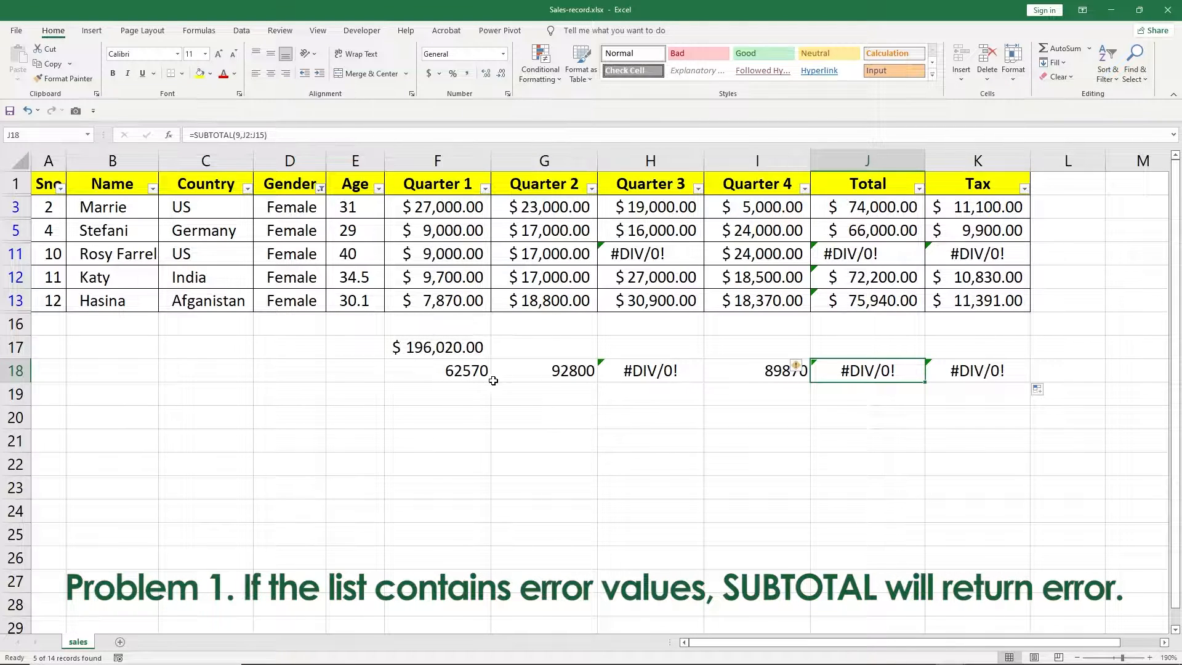
key("ctrl+z")
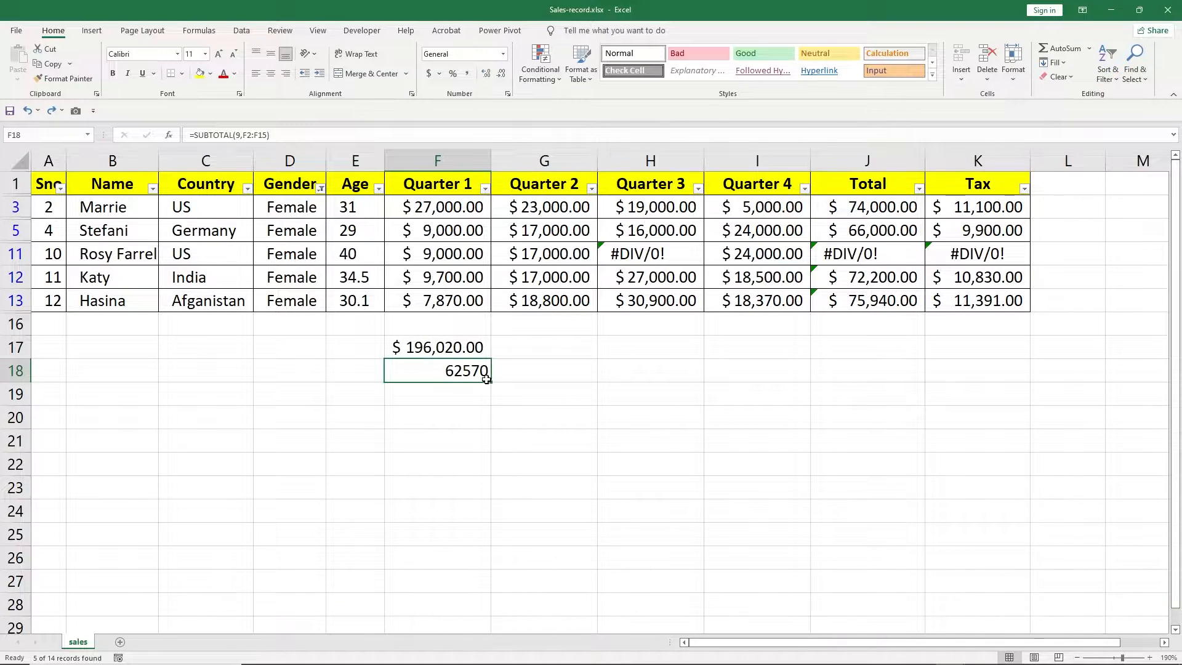
Enter the label SUM() in E17 beside the first Quarter 1 total.
left_click(342, 349)
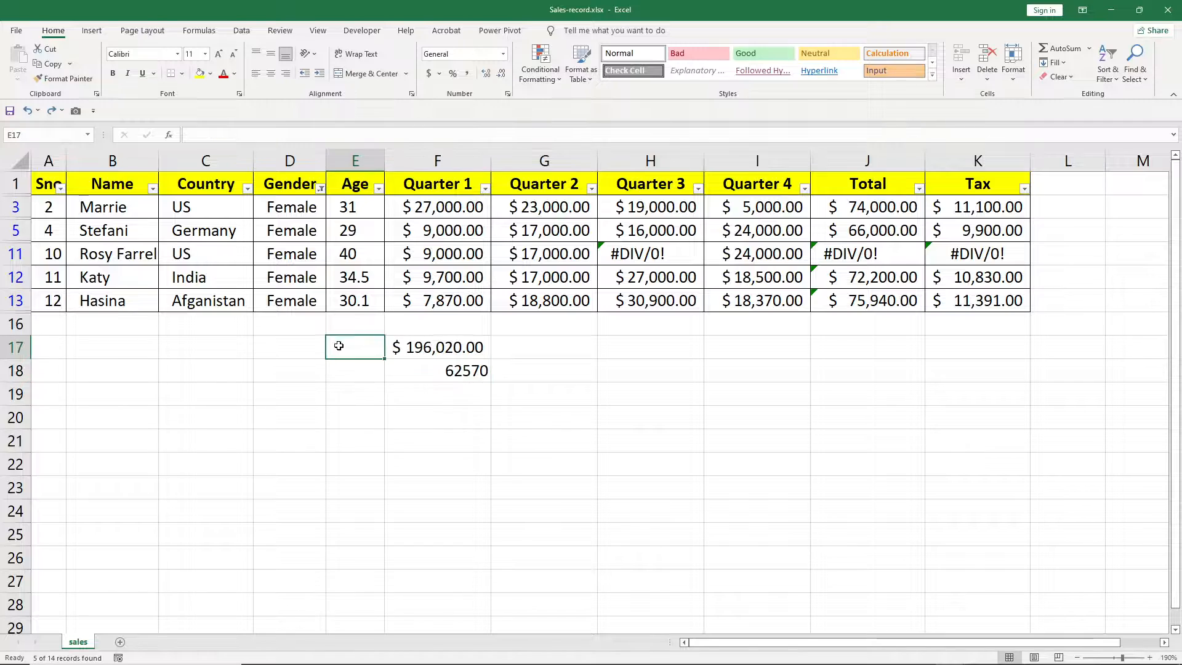
type("sum")
key("BackSpace")
key("BackSpace")
key("BackSpace")
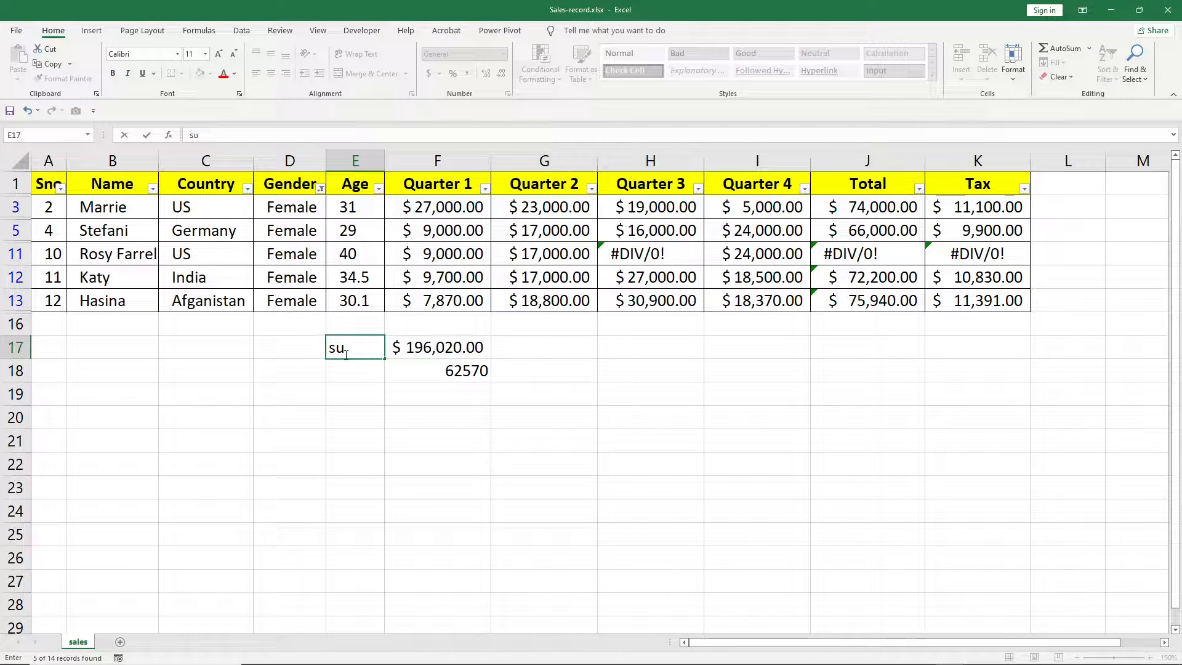
type("SUM()")
key("Return")
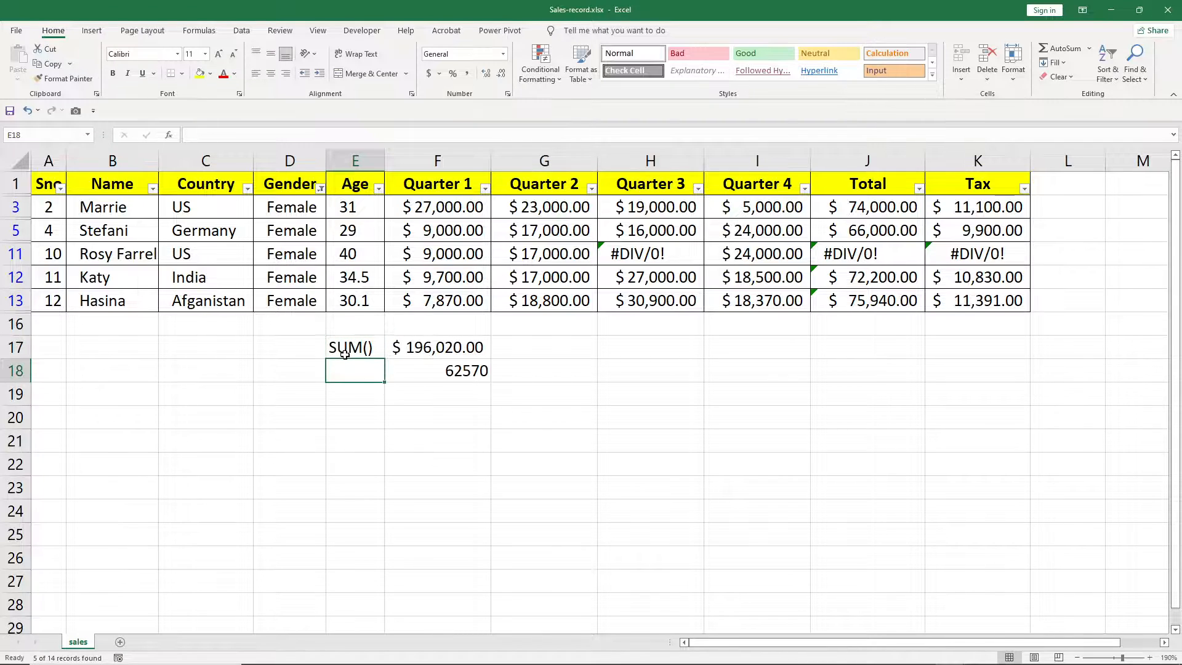
Enter the label SUBTOTAL() in E18 and right-align cells E17:E19.
type("SUBTOTAL")
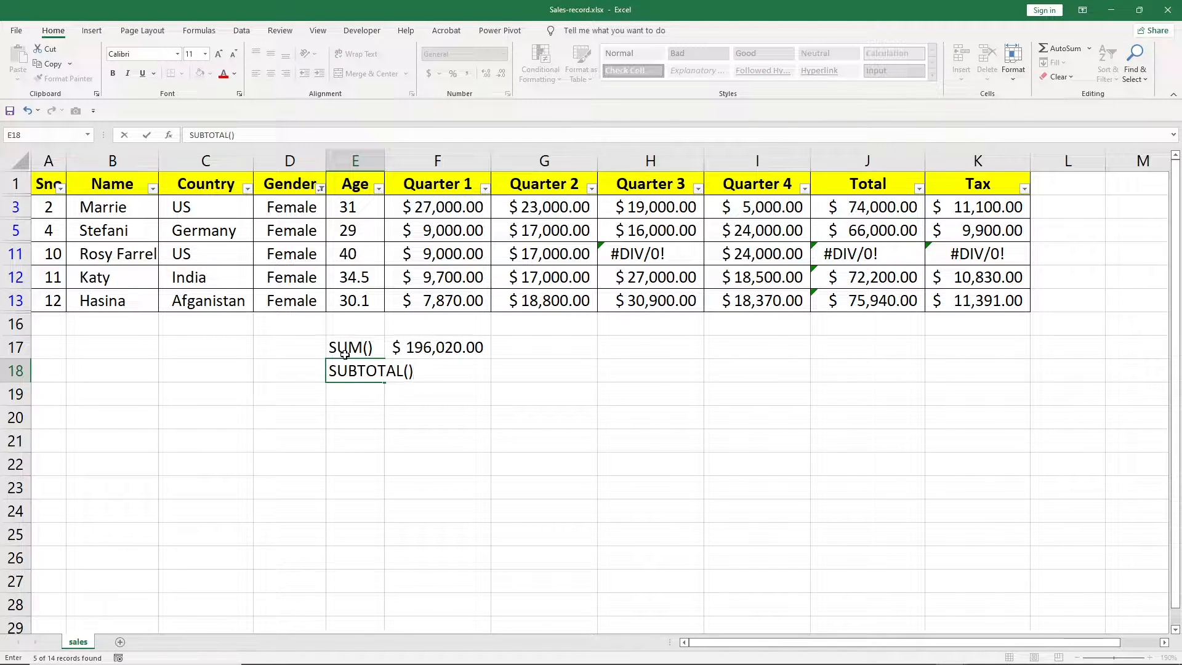
type("()")
key("Return")
left_click_drag(345, 354, 350, 389)
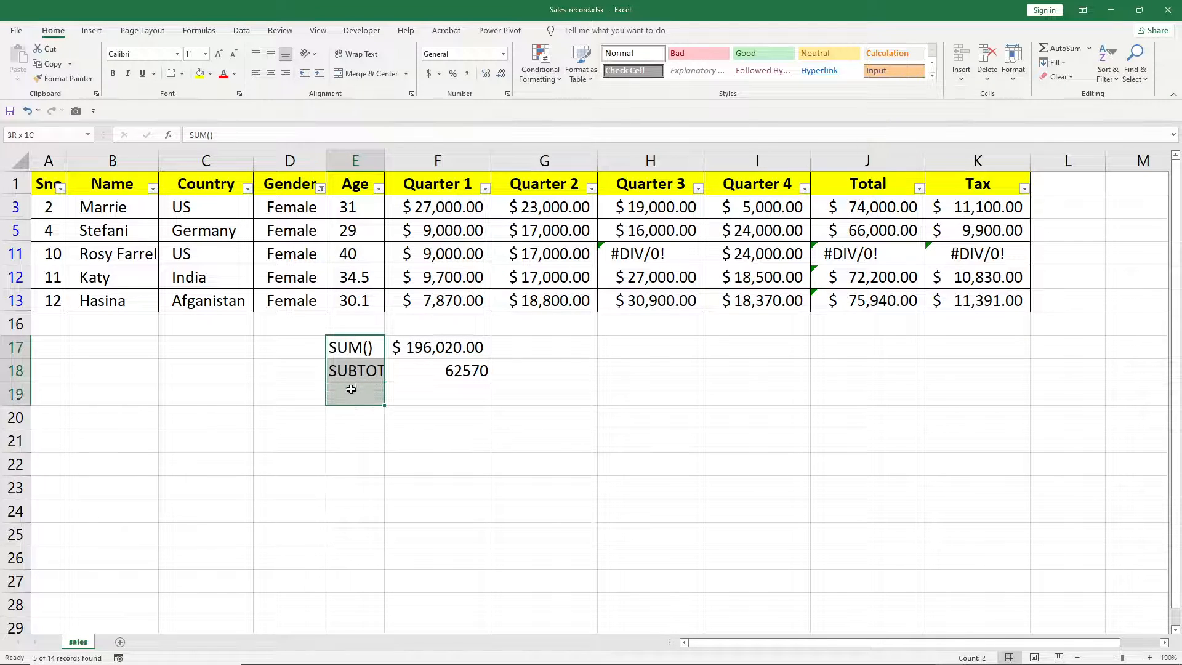
left_click(285, 73)
Enter the label AGGREGATE() in E19 below the SUBTOTAL() label.
left_click(339, 394)
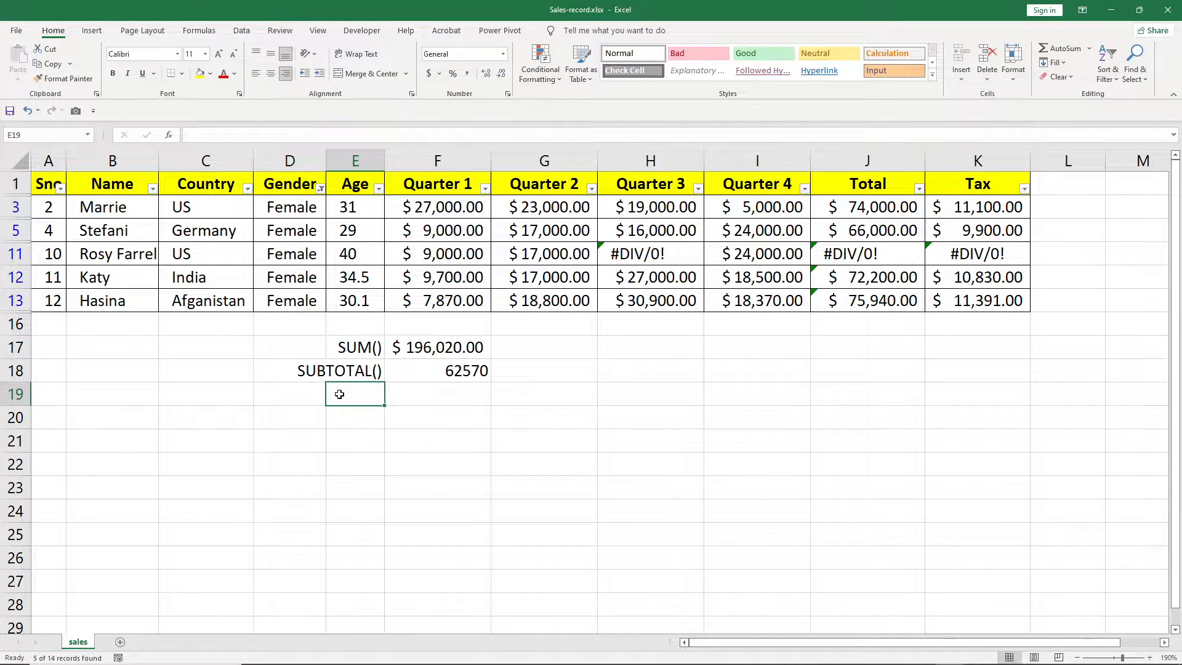
type("aggre")
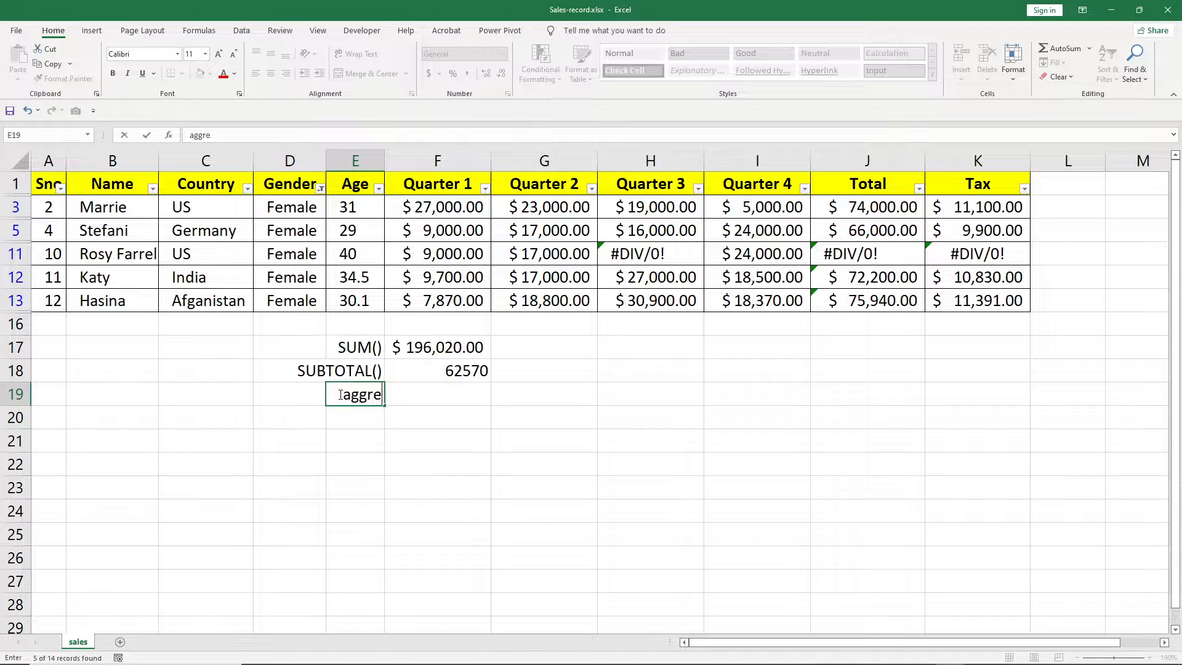
type("gate")
key("BackSpace")
key("BackSpace")
key("BackSpace")
key("BackSpace")
key("BackSpace")
key("BackSpace")
key("BackSpace")
key("BackSpace")
key("BackSpace")
type("AGGREGATE")
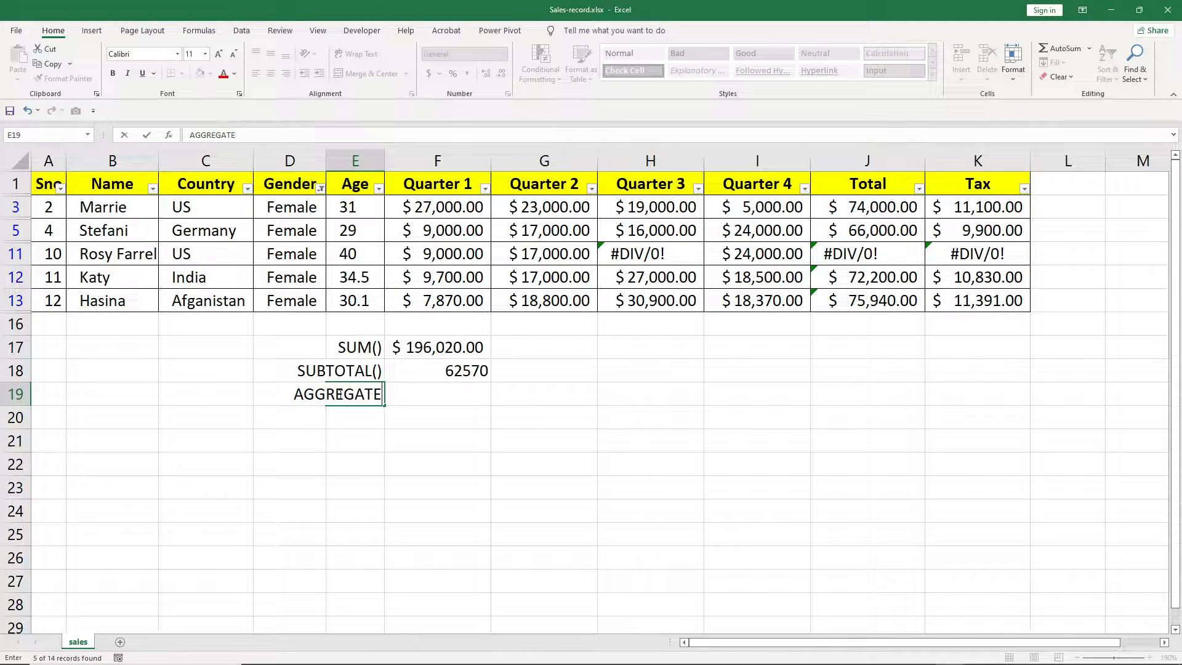
type("()")
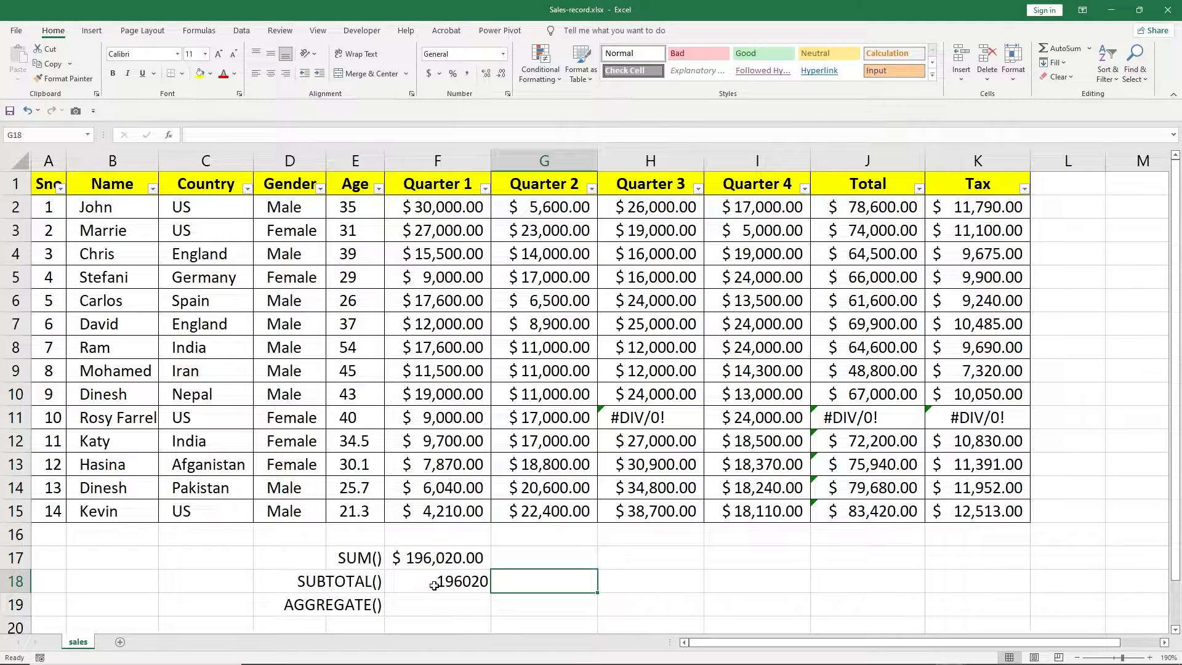
Filter the Gender column to Female only, and reselect all values to bring back every record.
left_click(434, 584)
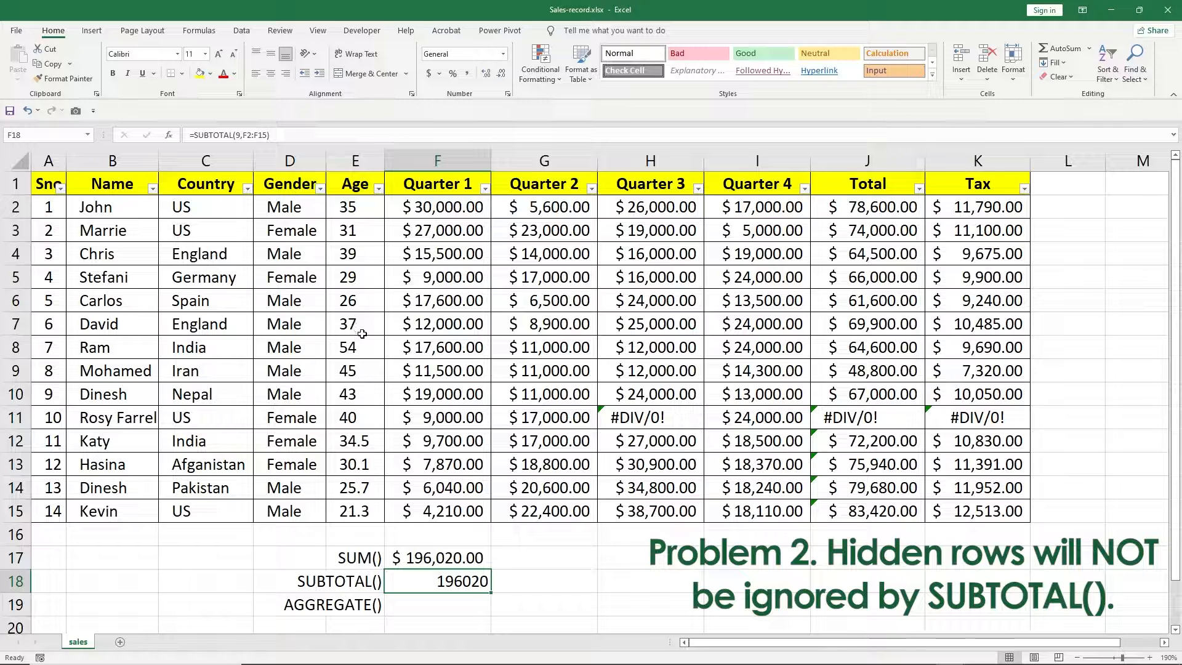
left_click(320, 188)
left_click(208, 356)
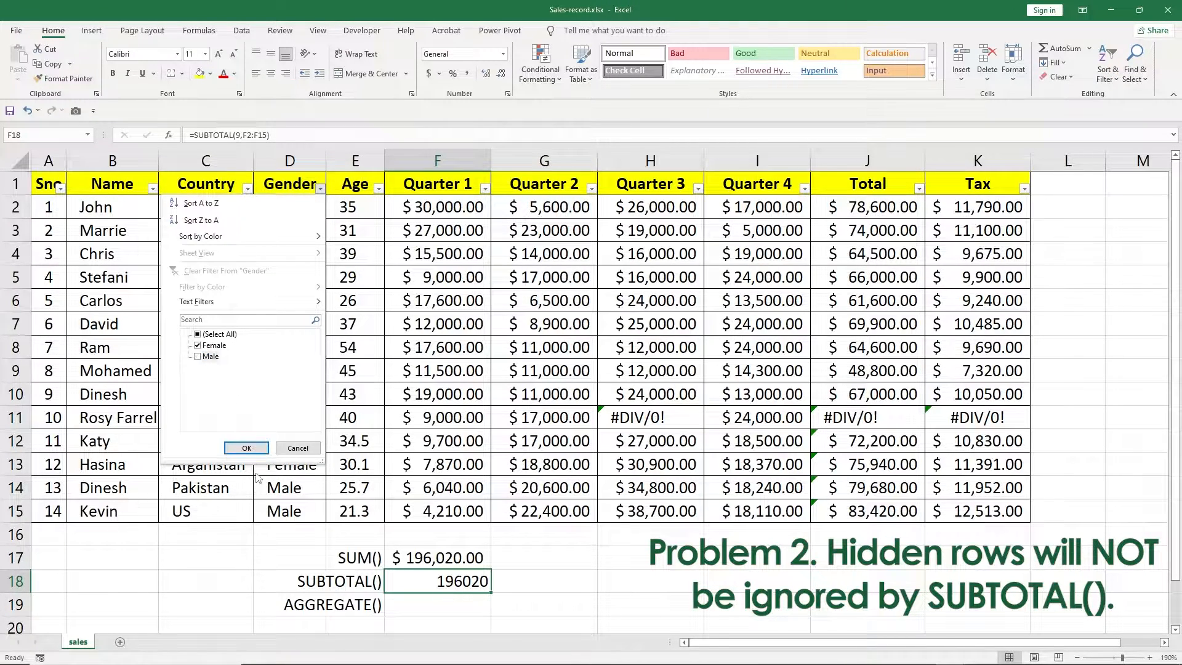
left_click(246, 447)
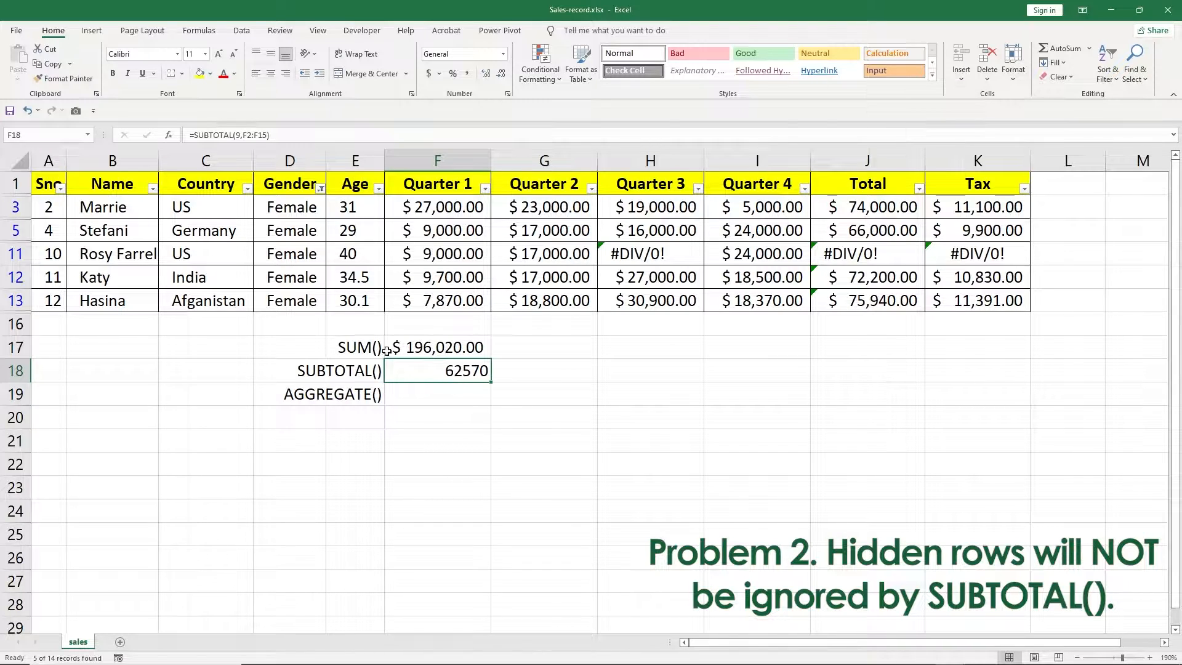
left_click(320, 188)
left_click(197, 334)
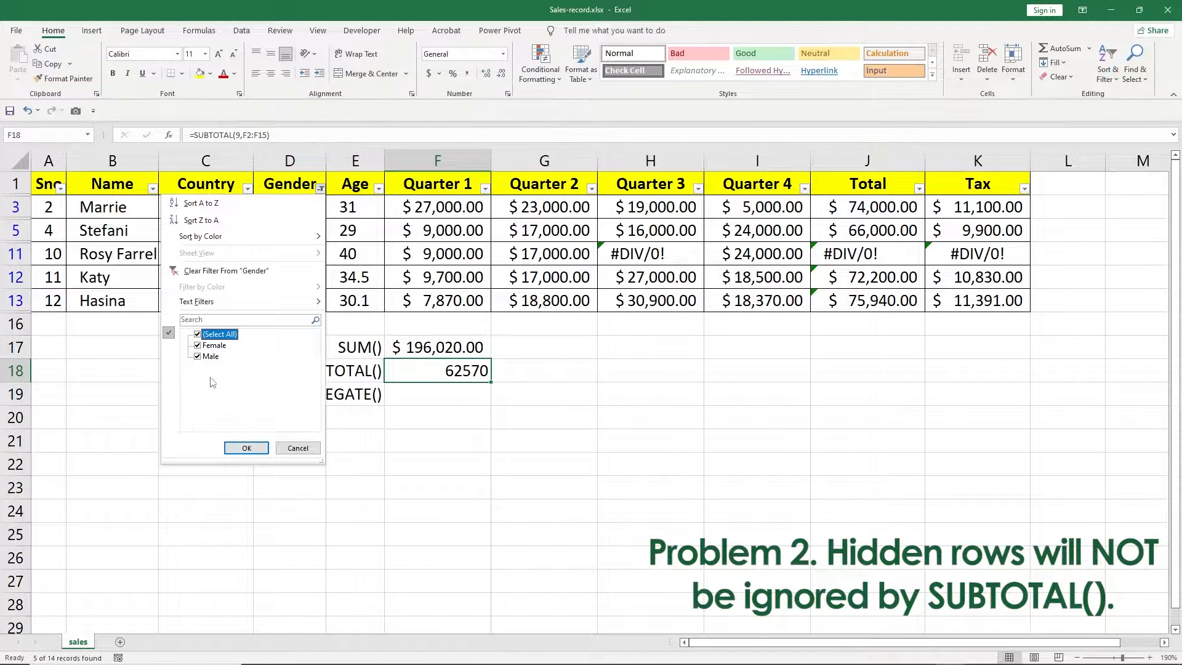
left_click(246, 447)
Hide rows 10 to 13 and check the SUM and SUBTOTAL formulas in F17 and F18.
left_click_drag(21, 397, 18, 459)
right_click(17, 442)
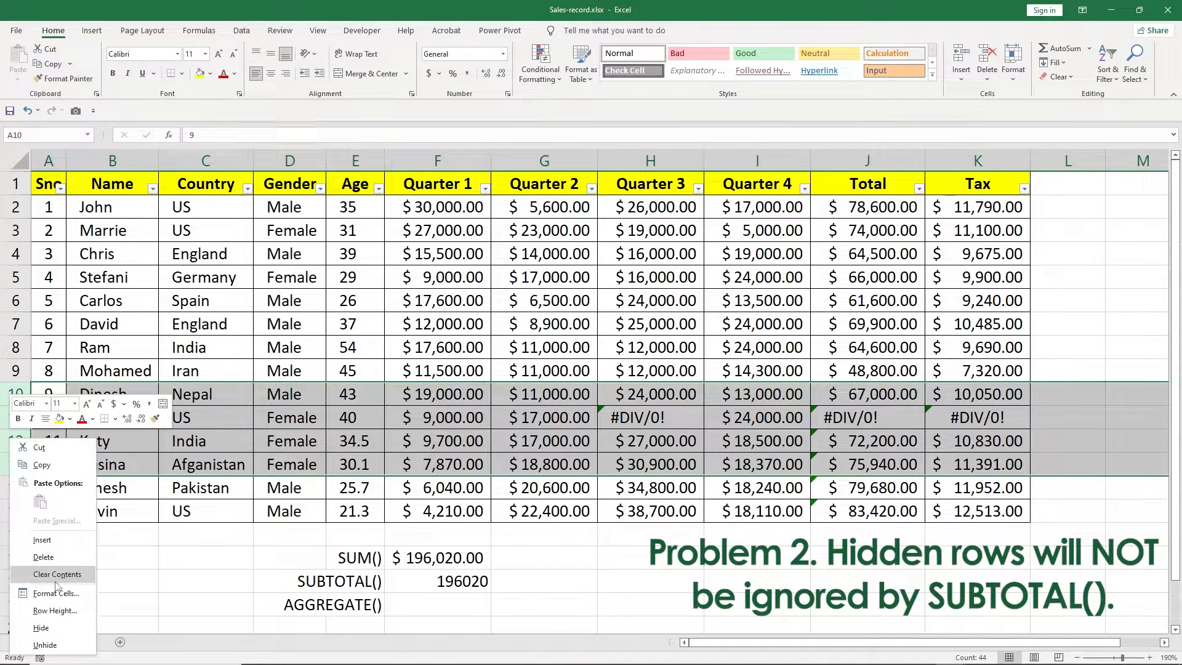
left_click(40, 628)
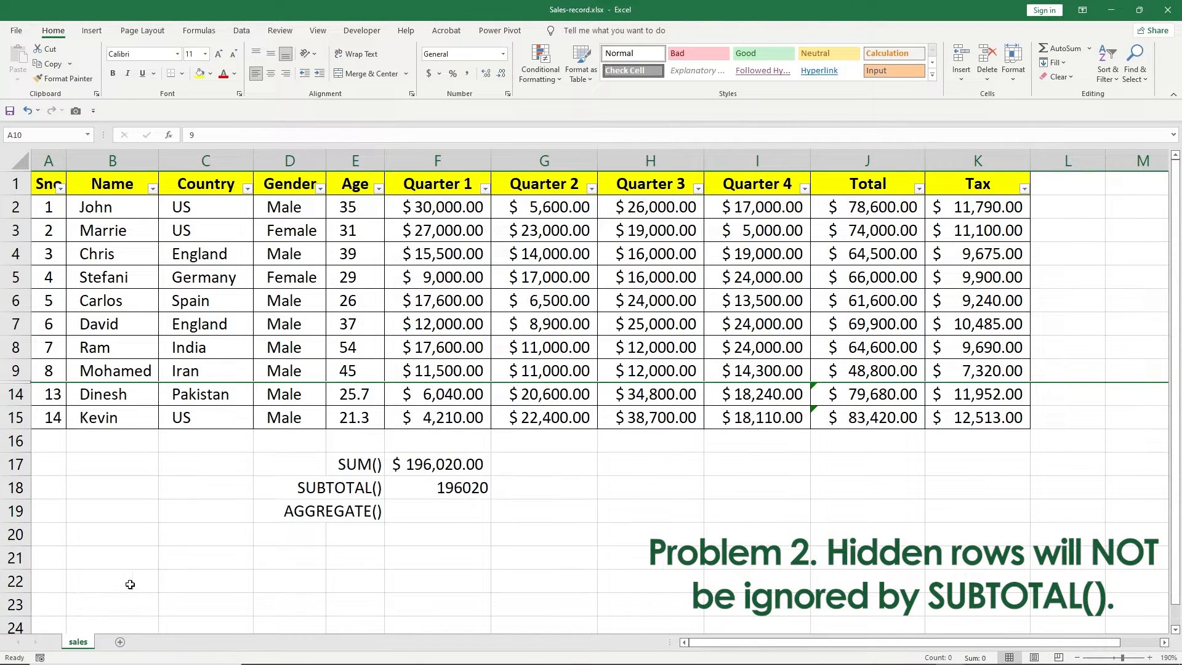
left_click(439, 495)
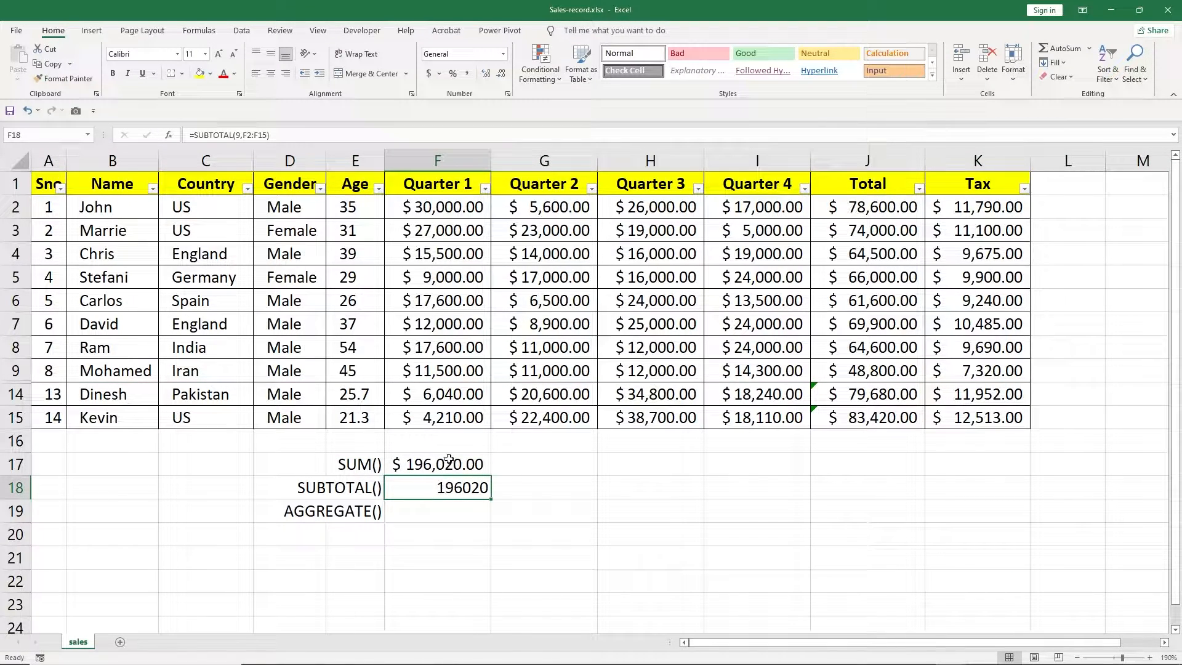
left_click(444, 469)
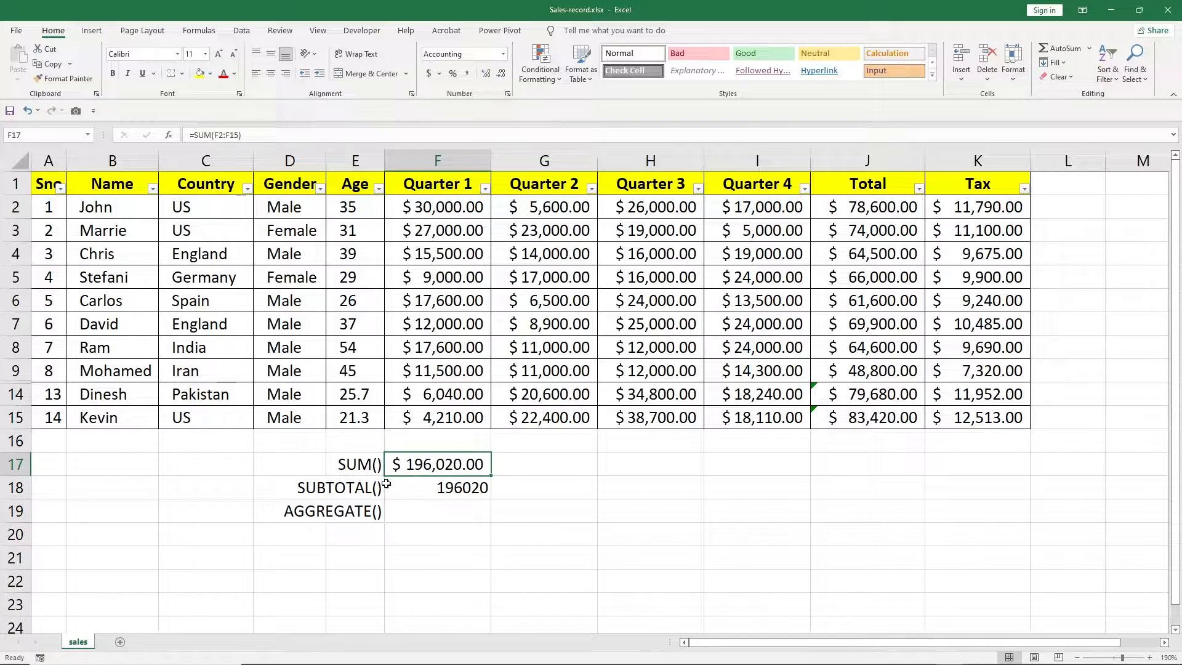
left_click(443, 492)
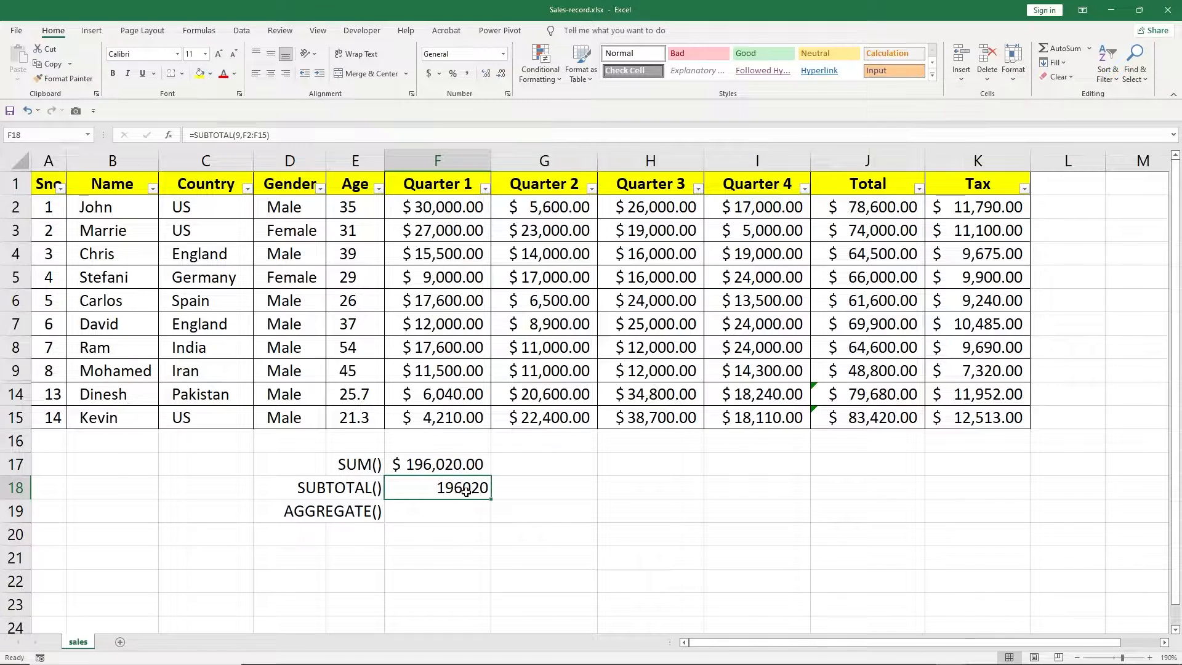
Hide rows 9 to 14 as well, and undo both row-hiding changes.
left_click_drag(16, 369, 9, 400)
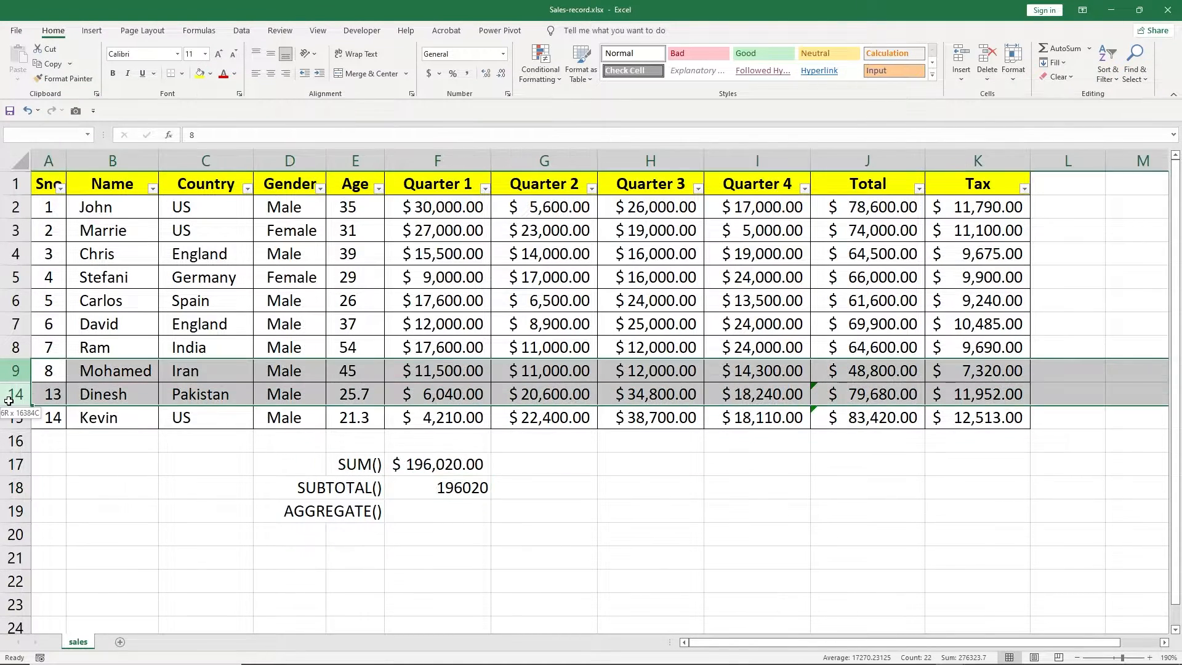
right_click(9, 401)
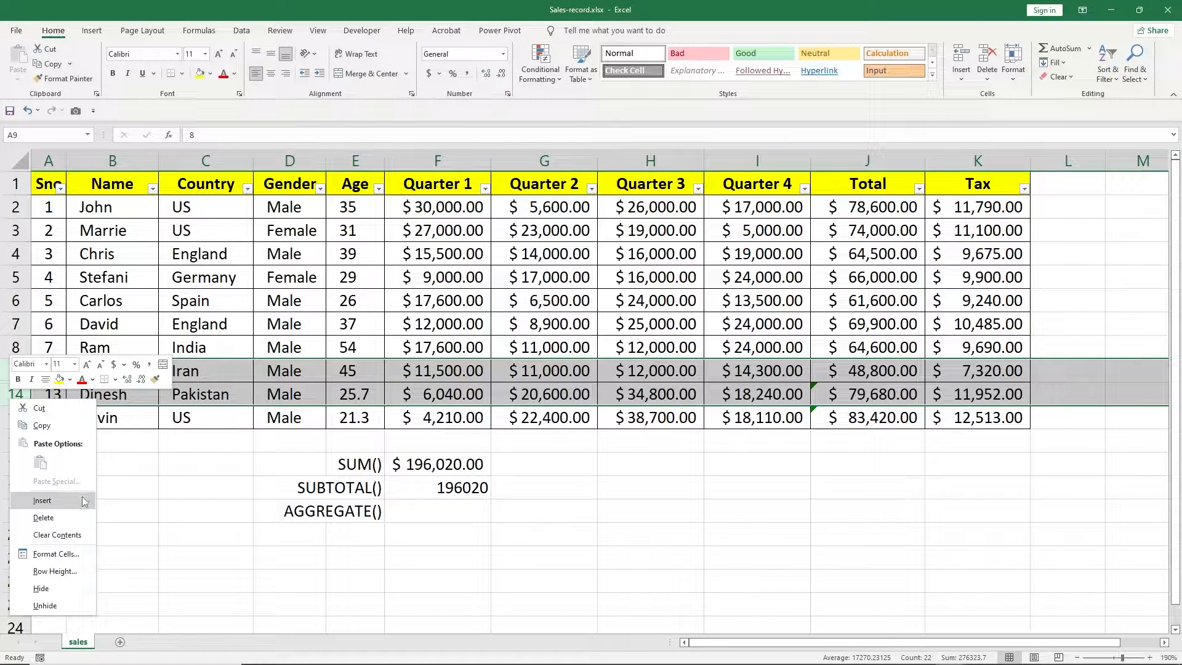
left_click(64, 588)
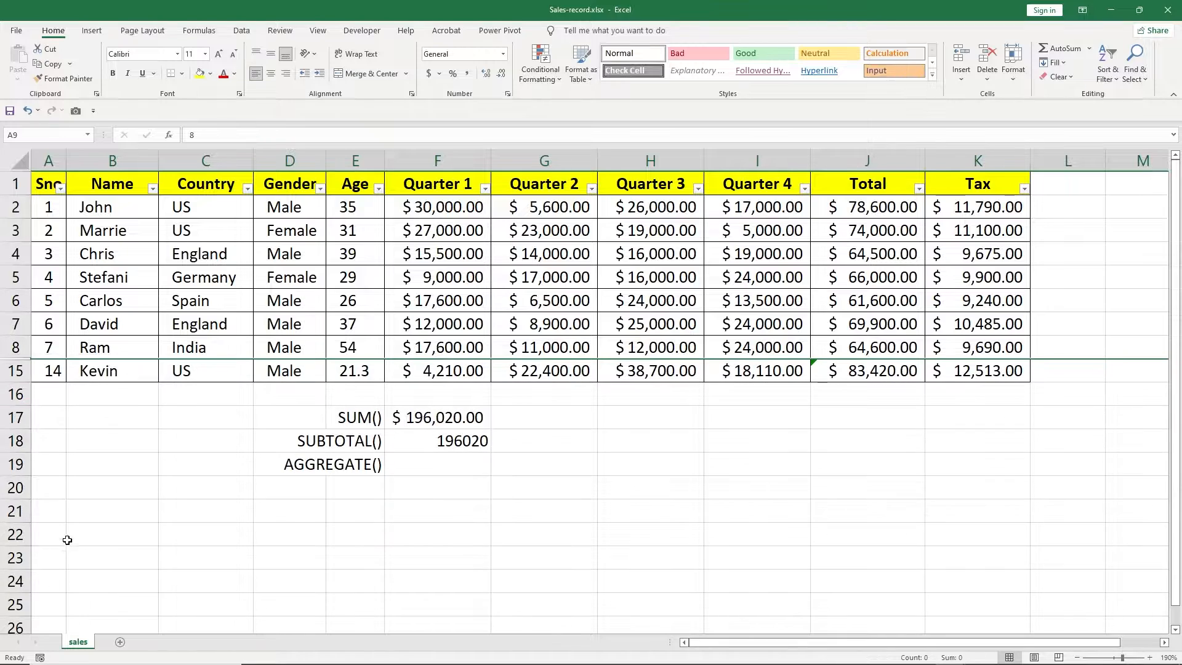
double_click(16, 356)
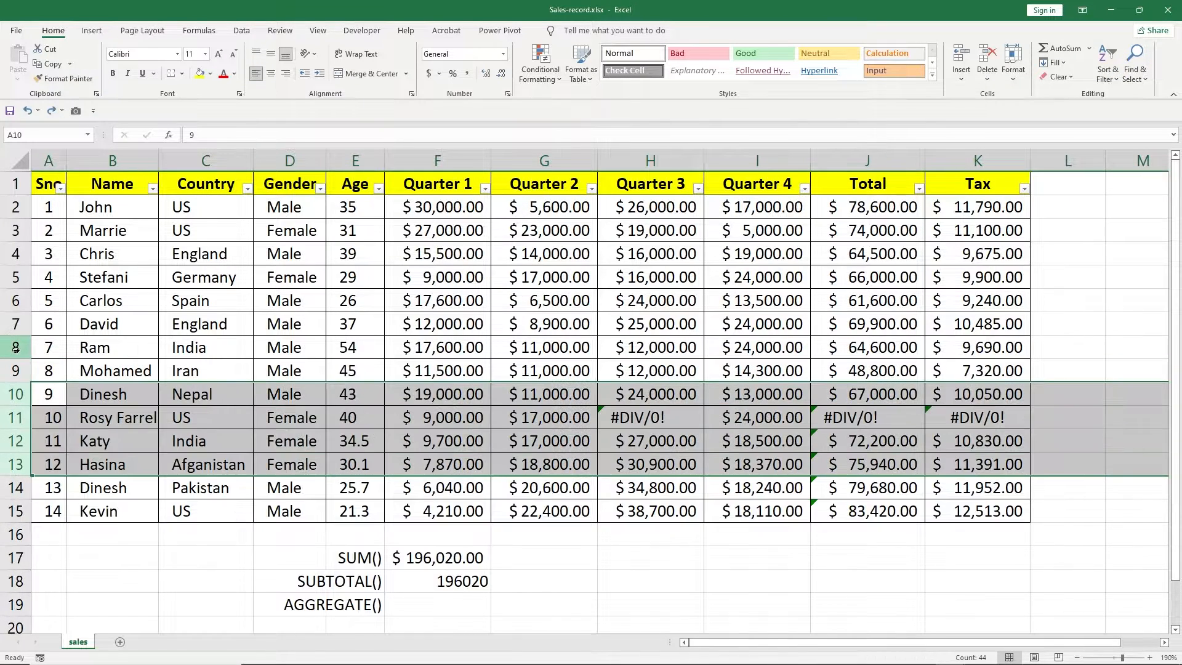
left_click(294, 310)
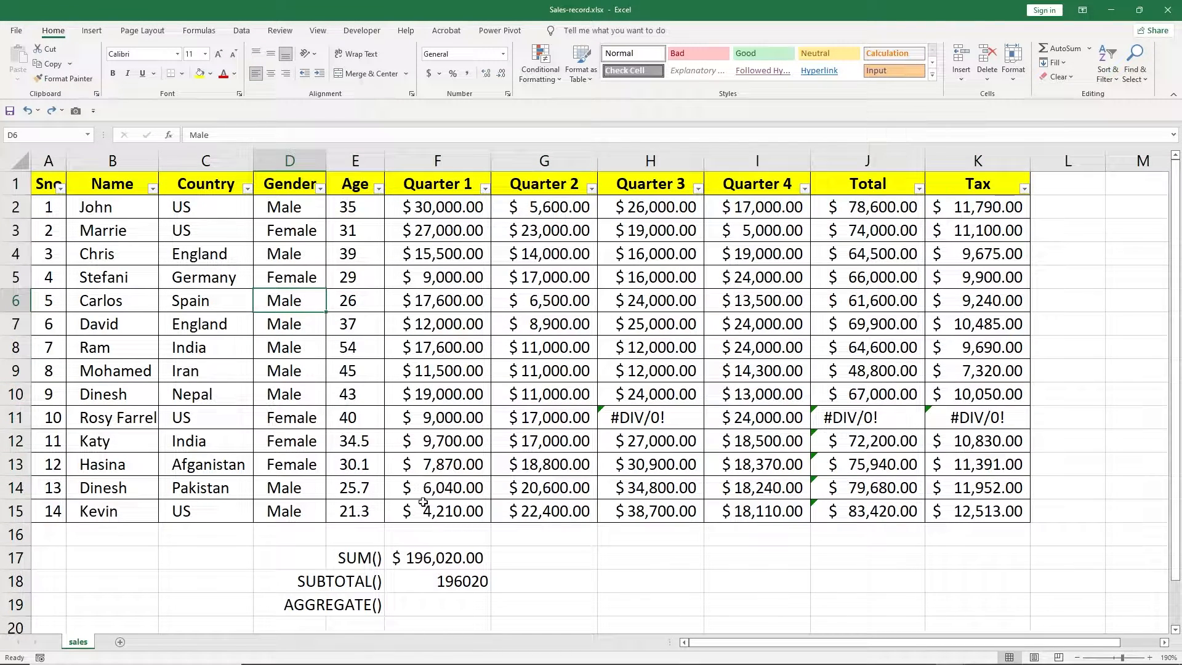
Enter =AGGREGATE(9,5,F2:F15) in F19 to sum Quarter 1 while ignoring hidden rows.
left_click(415, 606)
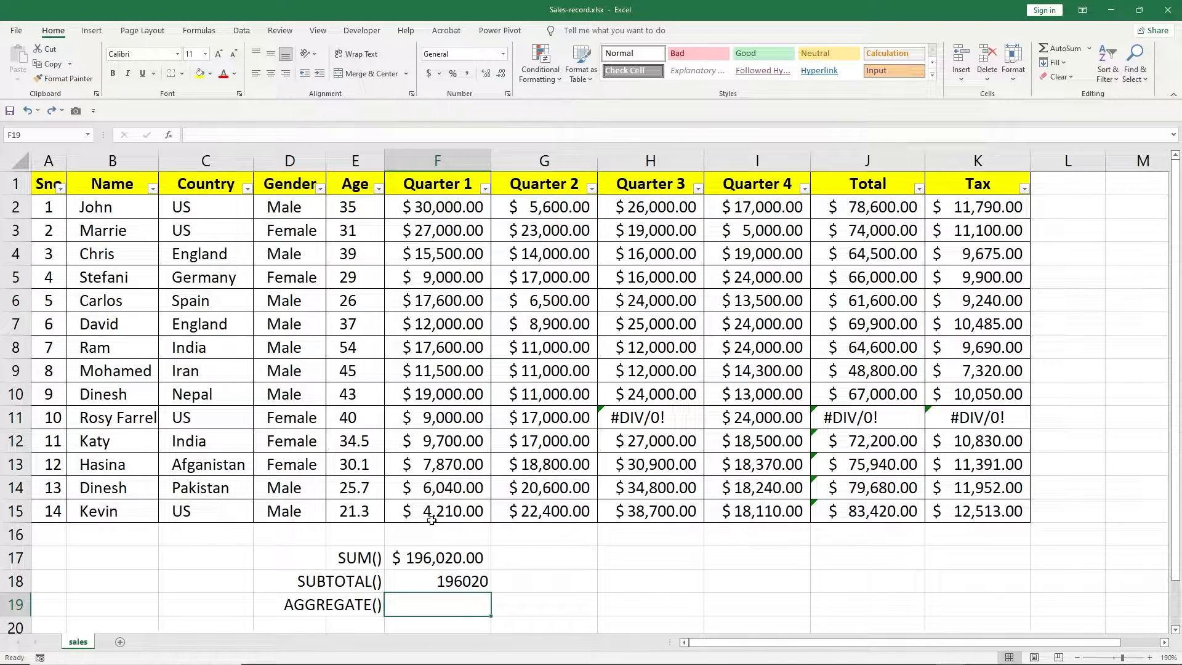
type("=AGGRE")
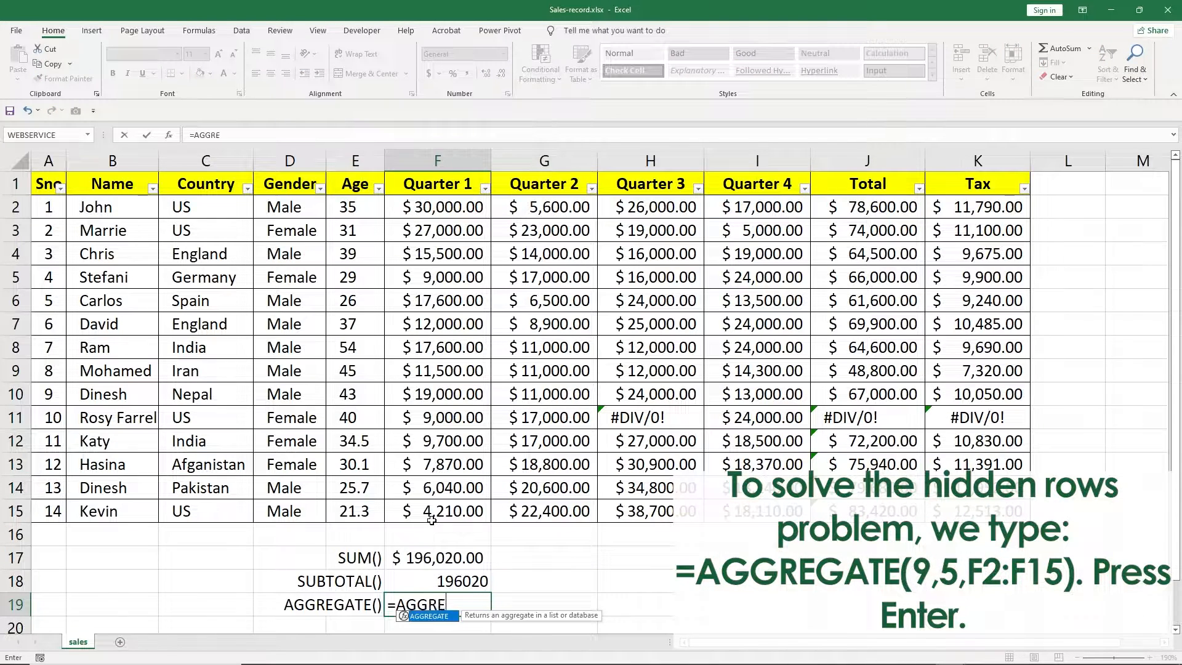
type("GATE(")
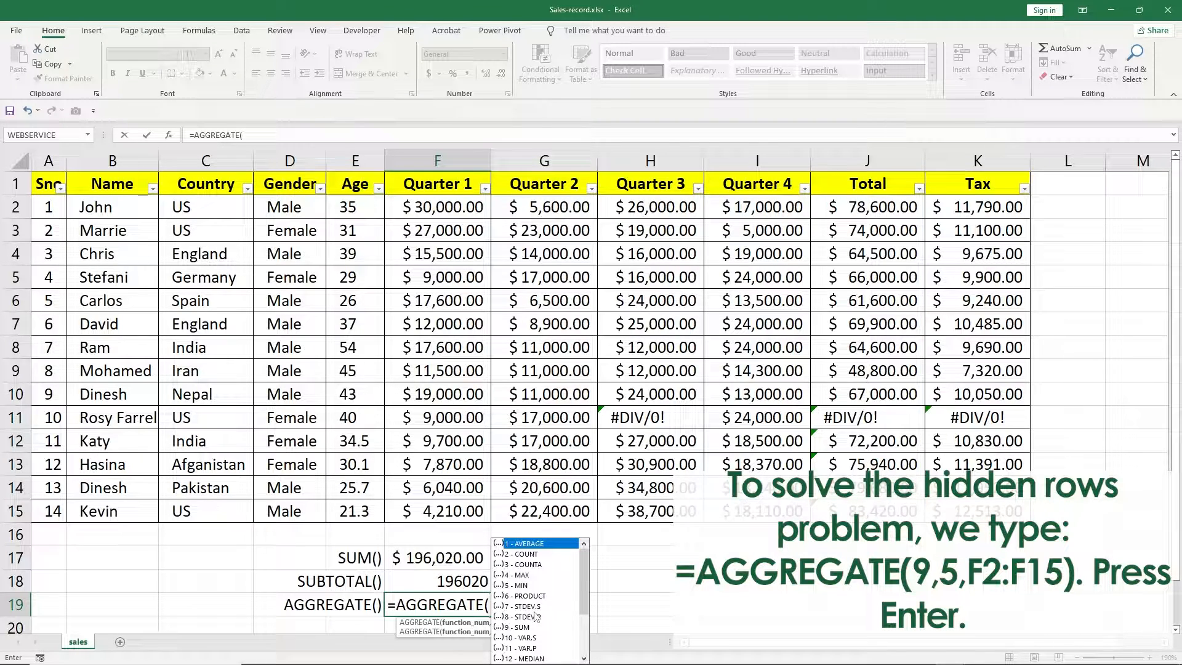
double_click(521, 627)
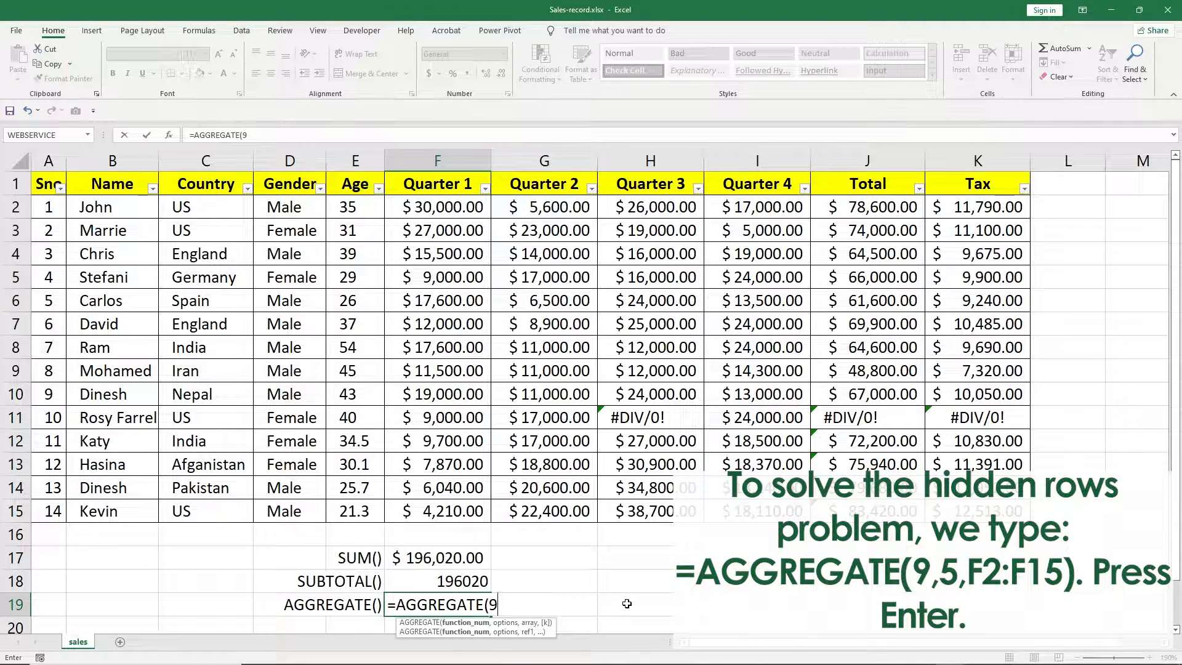
type(",")
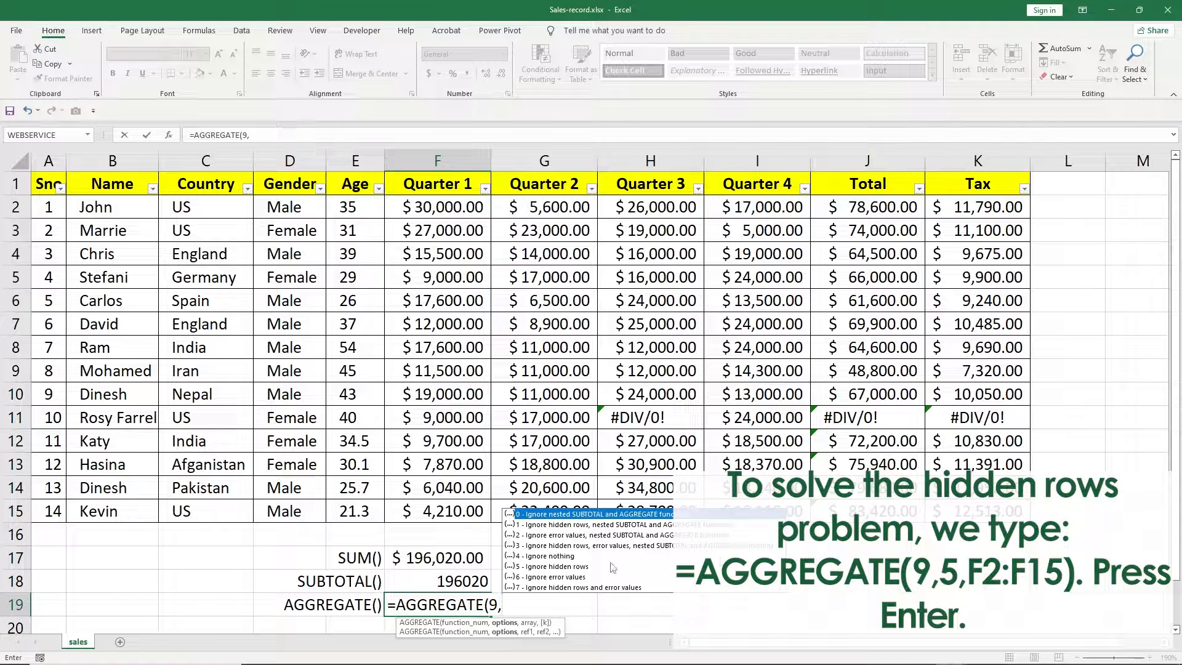
double_click(554, 567)
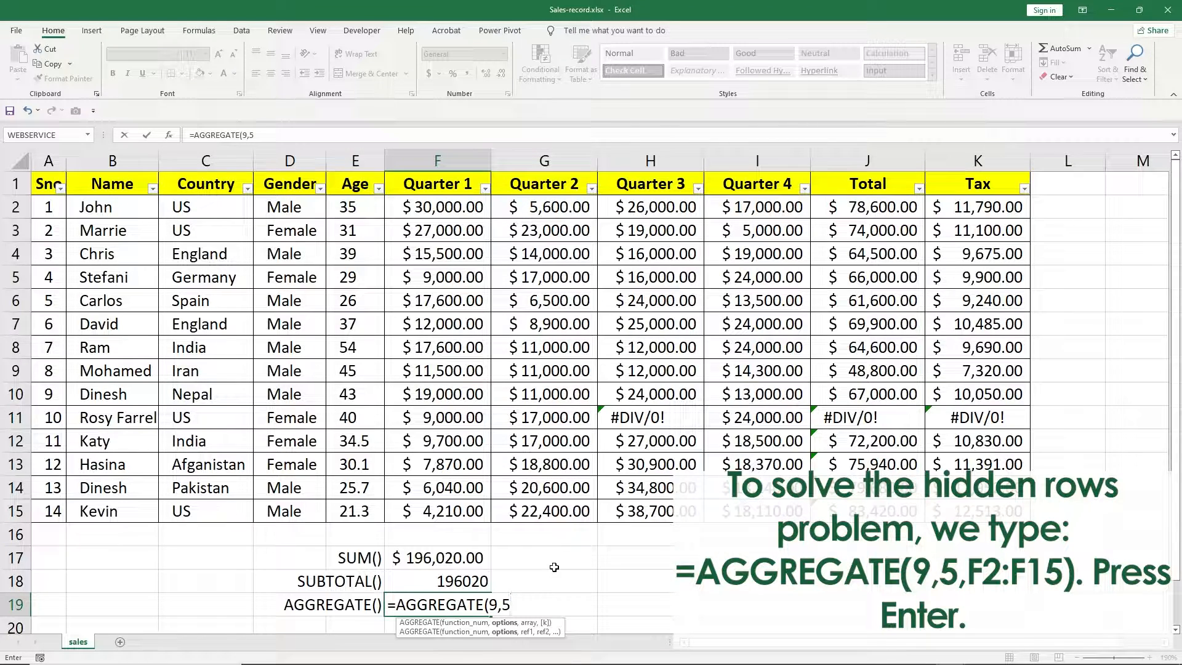
type(",")
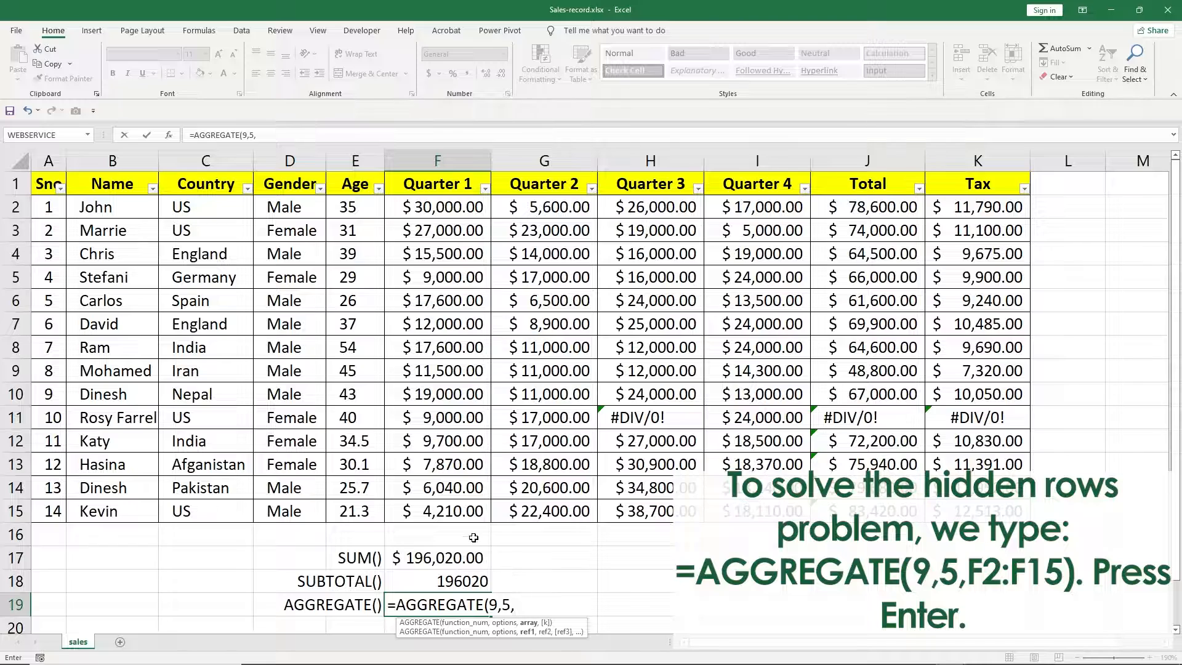
left_click_drag(423, 212, 448, 510)
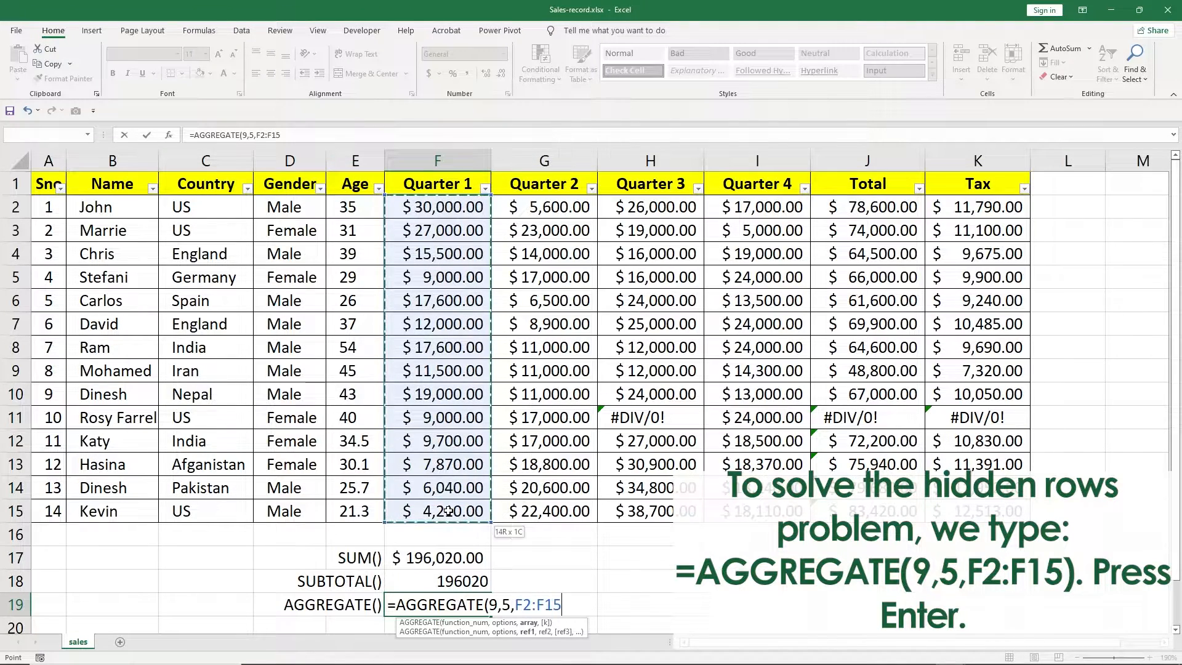
key("Return")
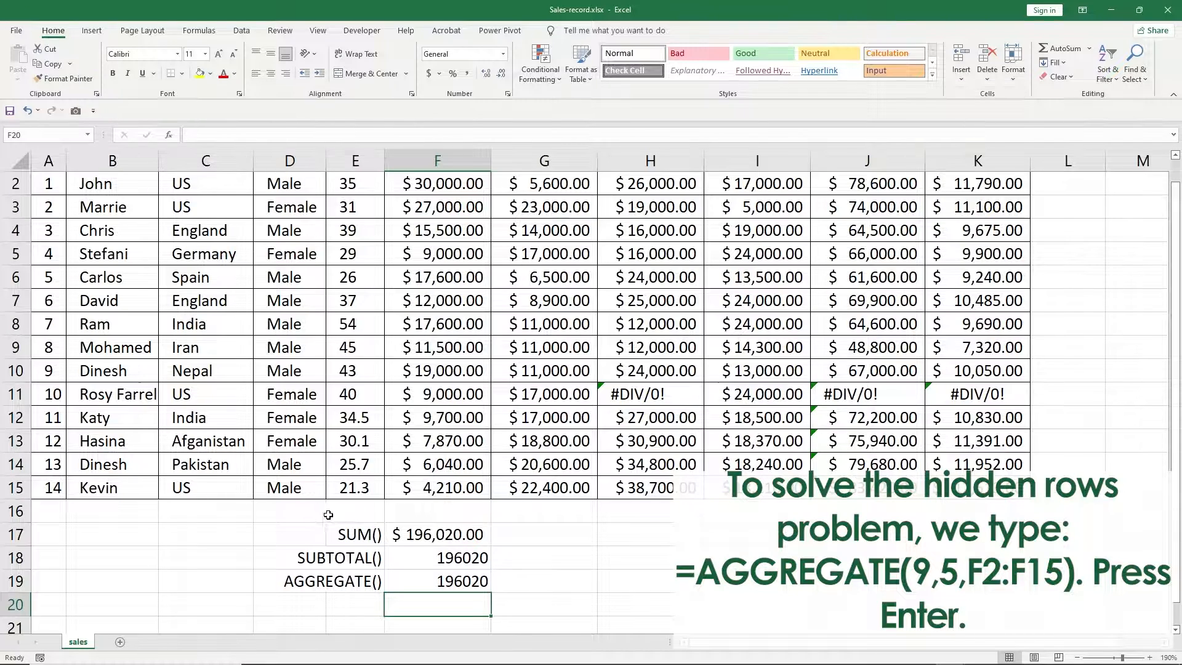
Hide rows 8 to 11 and select the visible Quarter 1 values to check their sum against the AGGREGATE result.
left_click_drag(18, 323, 8, 394)
right_click(11, 370)
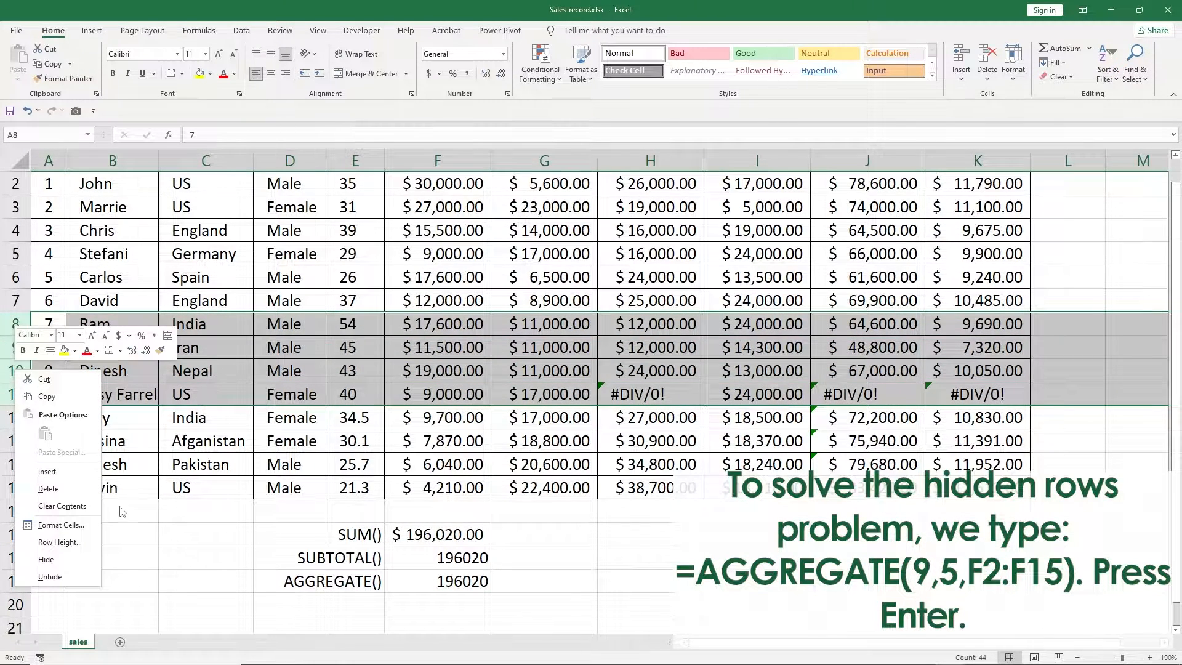
left_click(49, 562)
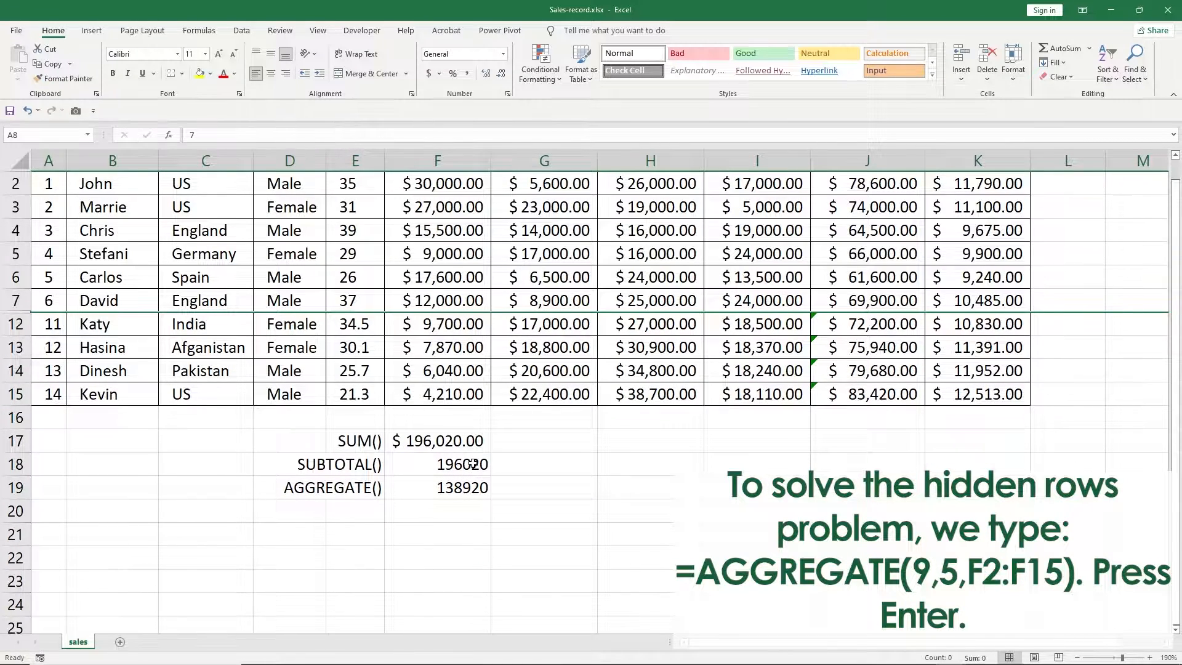
scroll(440, 470, "up", 1)
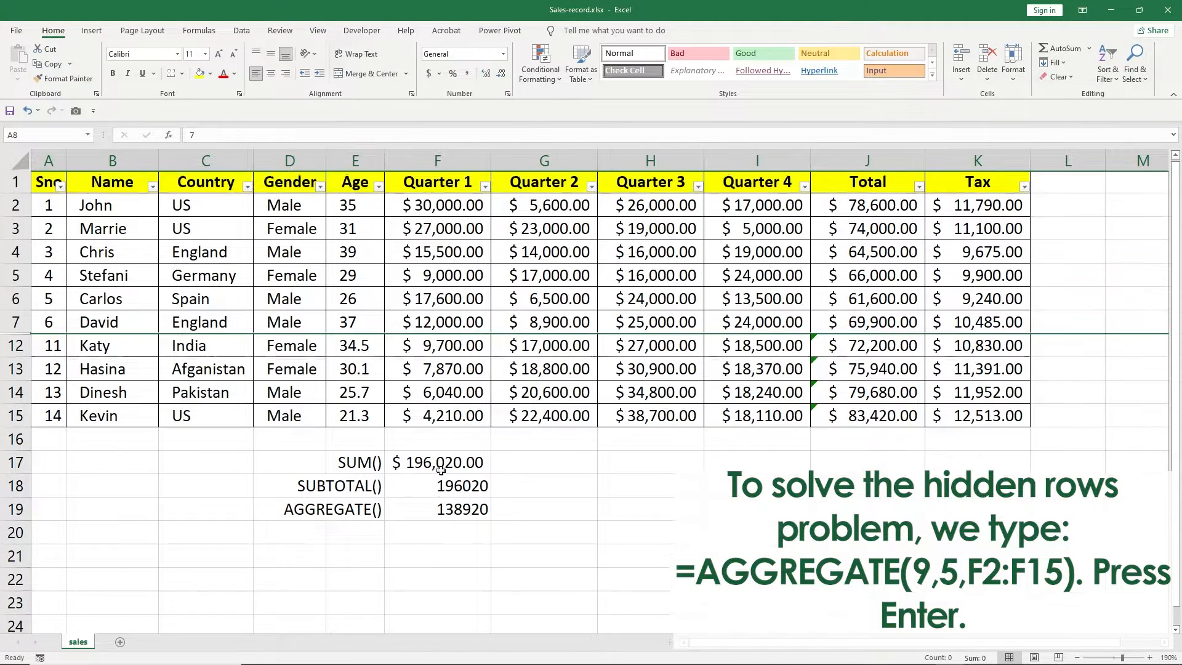
left_click_drag(440, 208, 437, 417)
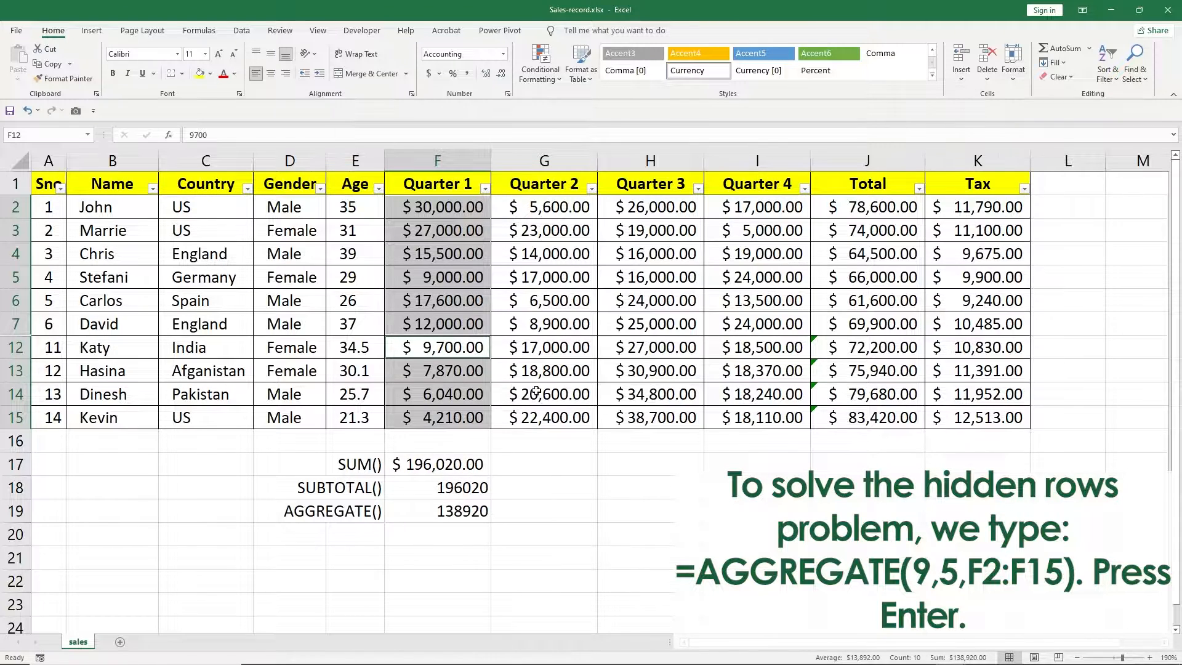
Fill the AGGREGATE formula from F19 across to K19 and check the copied formulas.
left_click(424, 522)
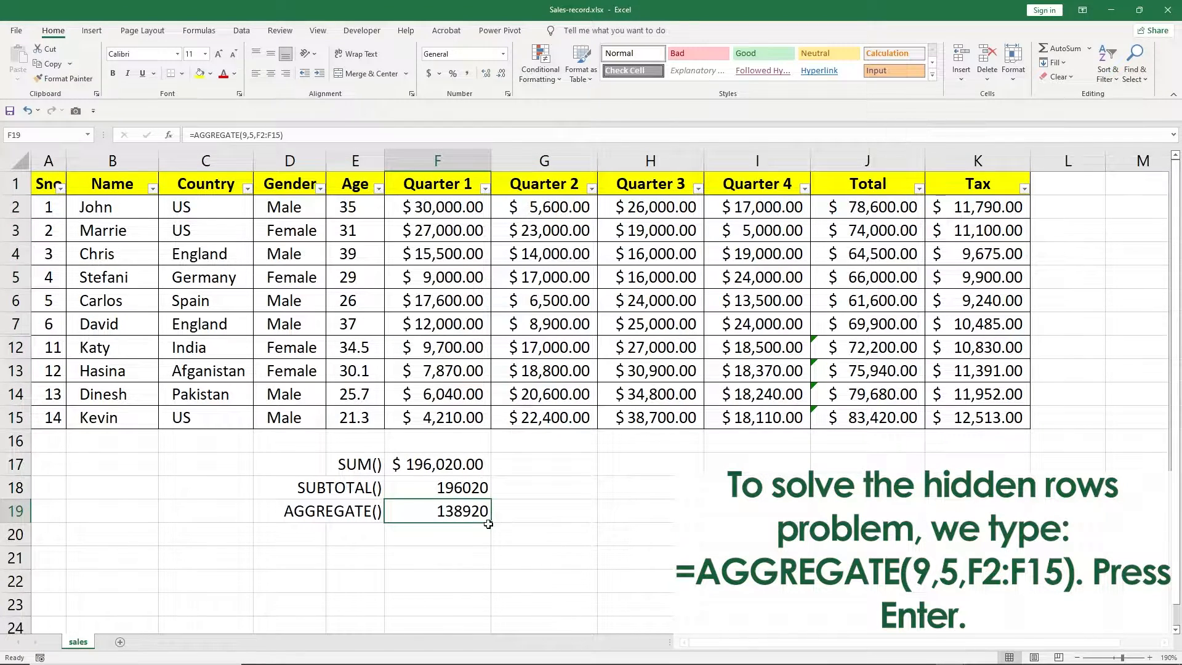
left_click_drag(493, 522, 997, 523)
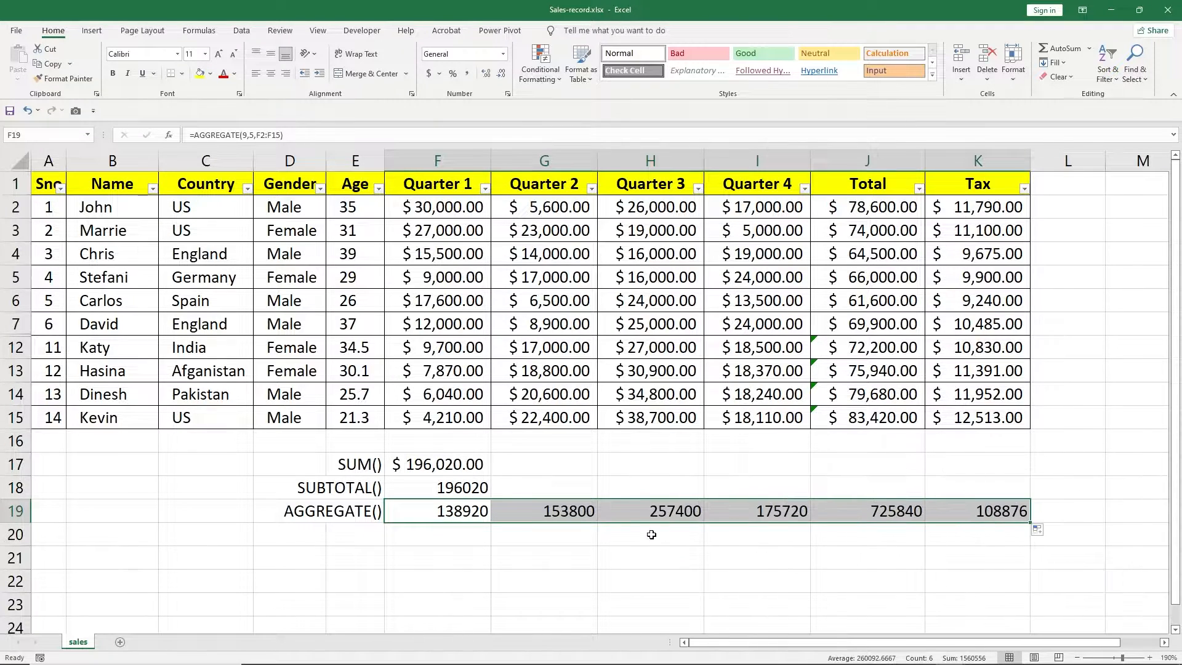
left_click(661, 509)
left_click(766, 510)
left_click(893, 512)
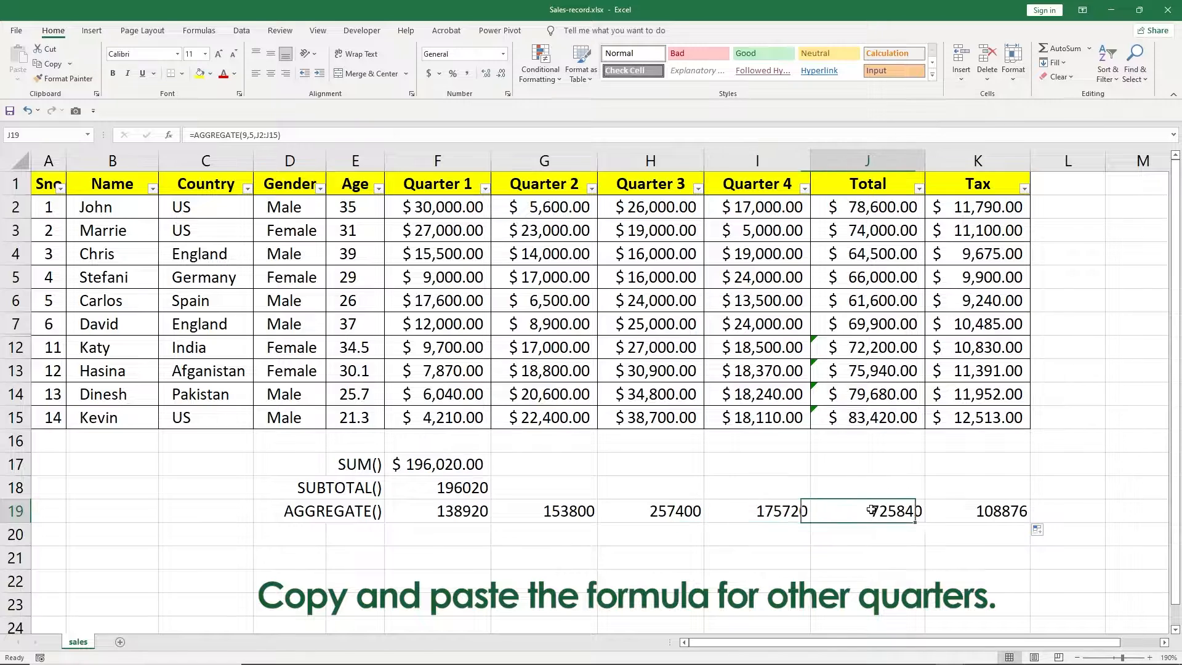
left_click(979, 512)
left_click(895, 526)
left_click(890, 513)
left_click(779, 517)
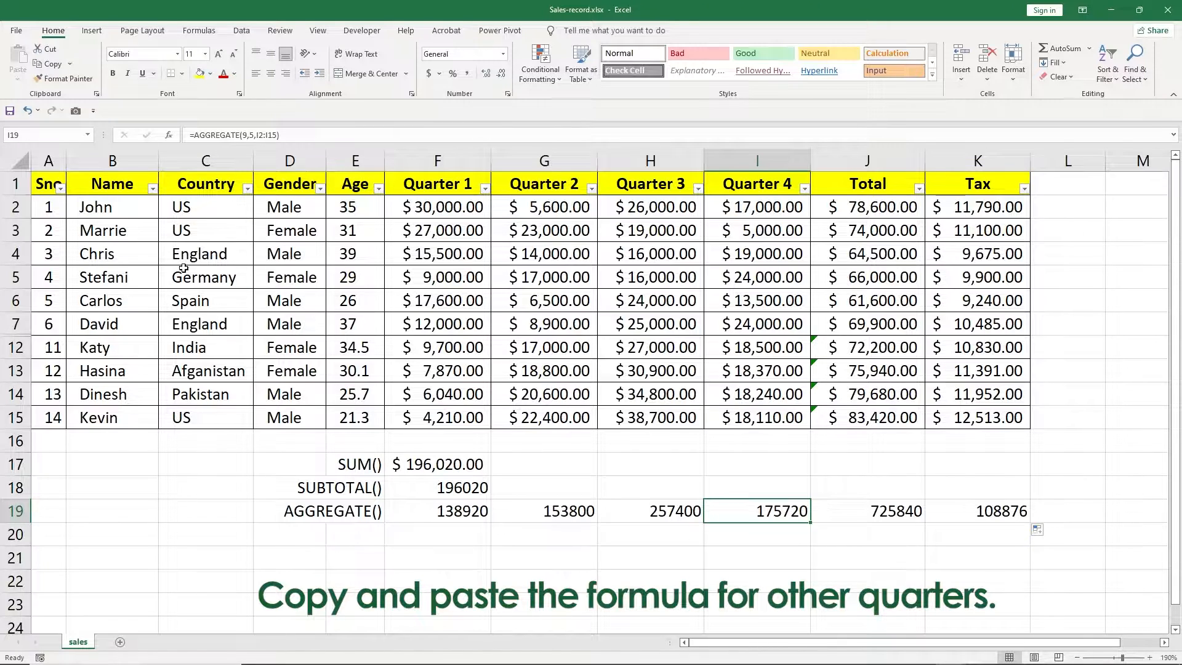
Unhide the rows between 7 and 12, and check the AGGREGATE formula in J19 and the error cell H11.
left_click(180, 321)
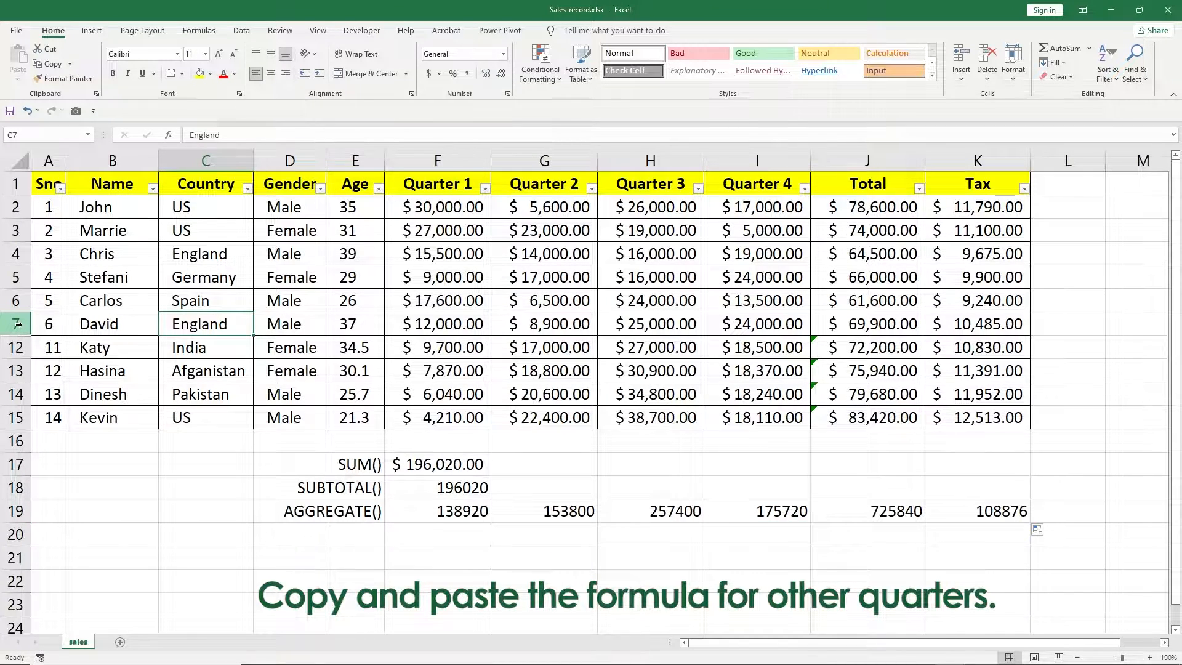
left_click_drag(12, 324, 14, 351)
right_click(14, 351)
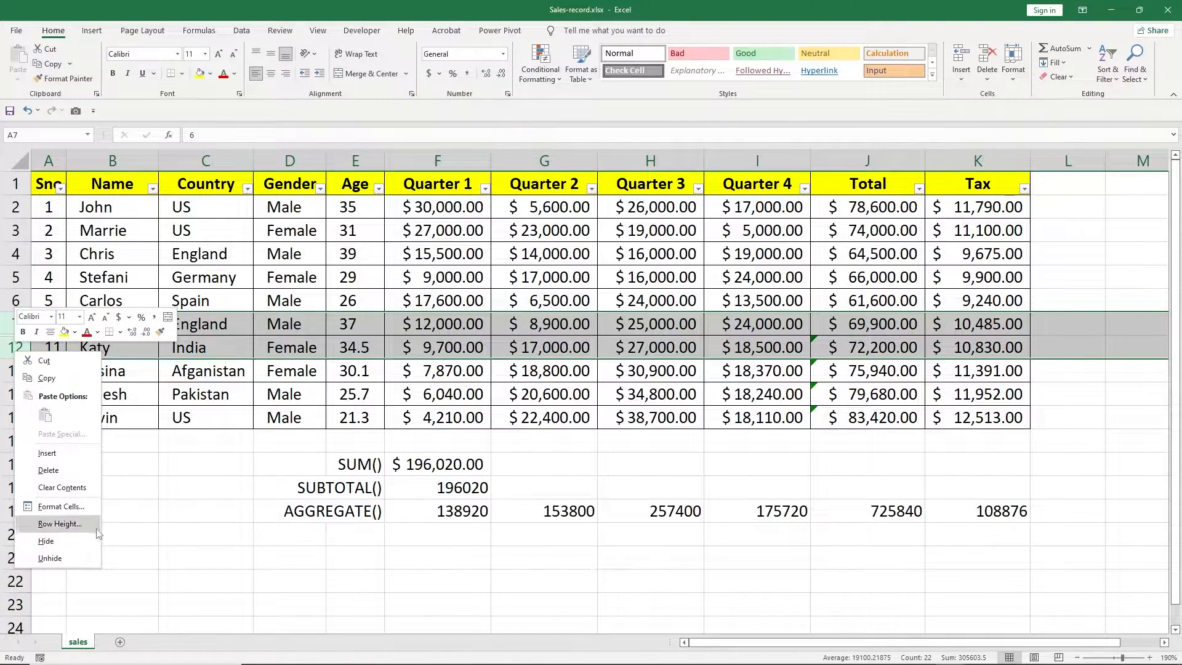
left_click(68, 557)
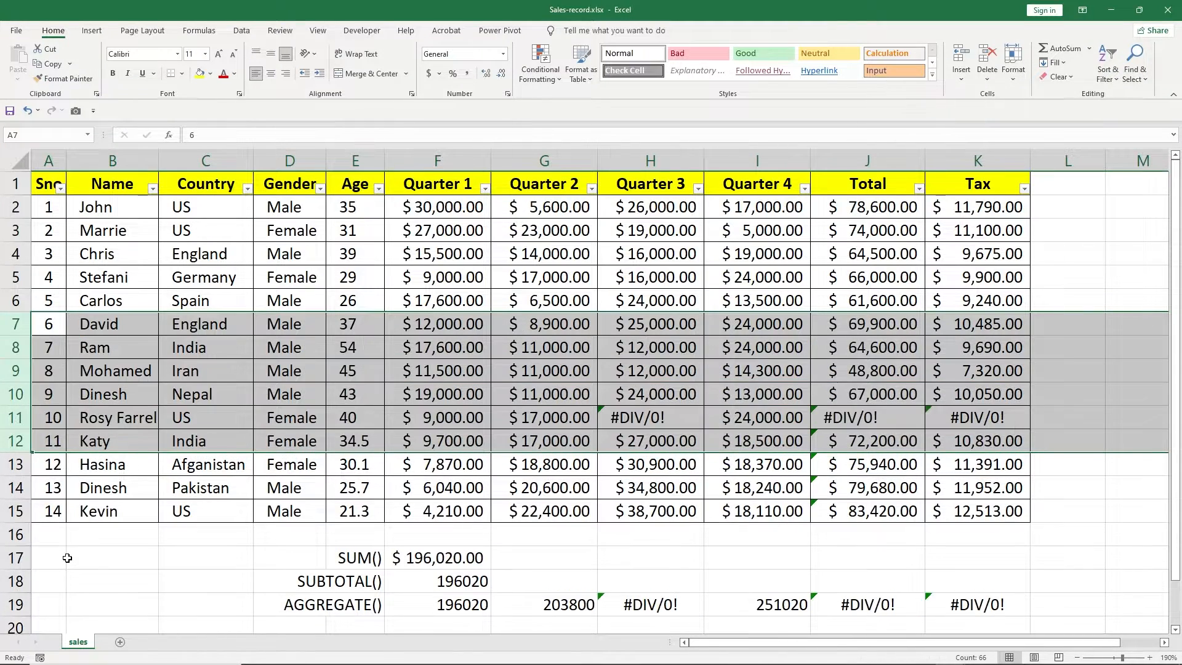
scroll(658, 576, "down", 2)
left_click(889, 462)
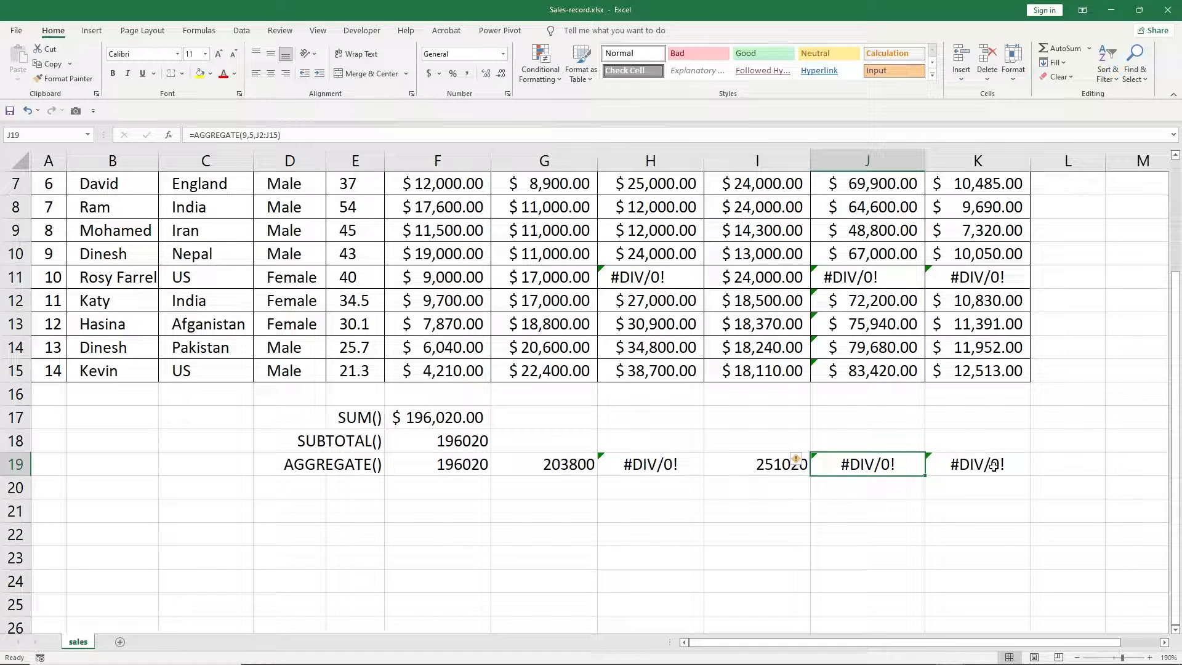
left_click(651, 275)
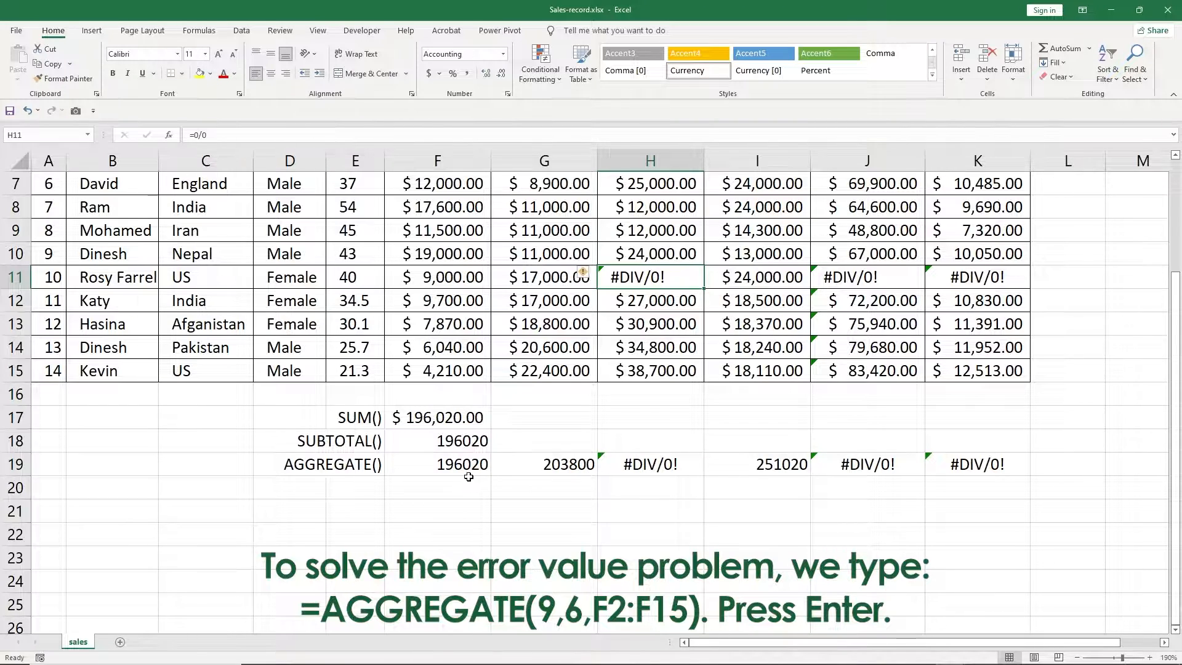
Change the options argument in F19 to 2, giving =AGGREGATE(9,2,F2:F15), and fill the formula across to K19.
left_click(445, 464)
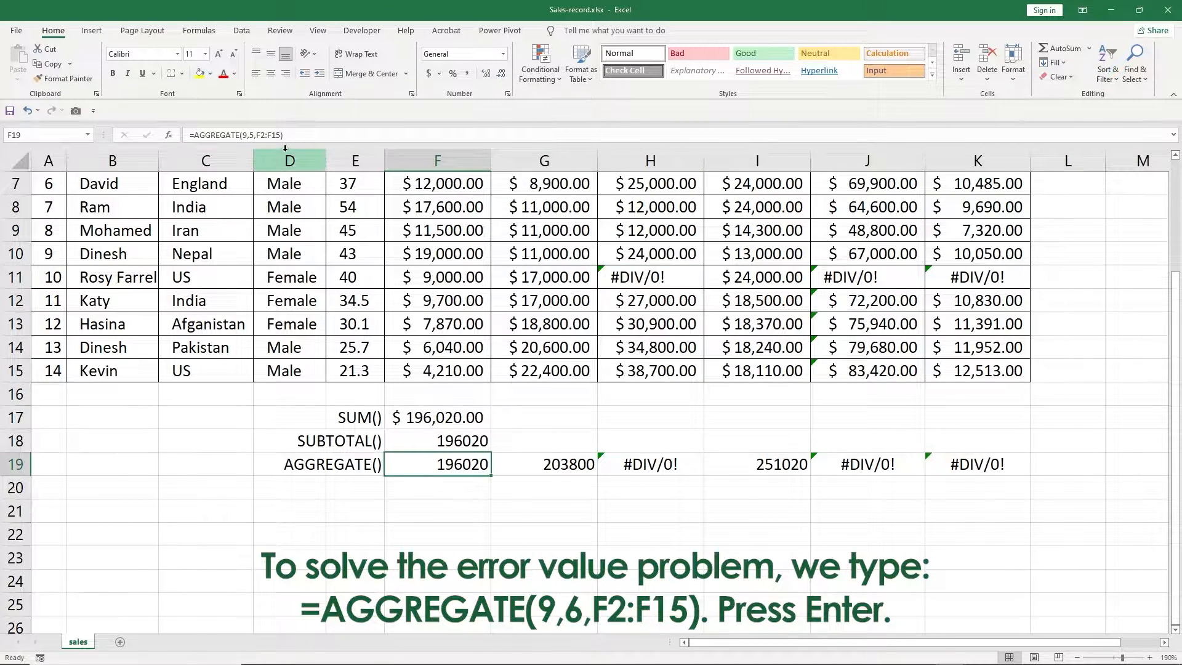
left_click(253, 135)
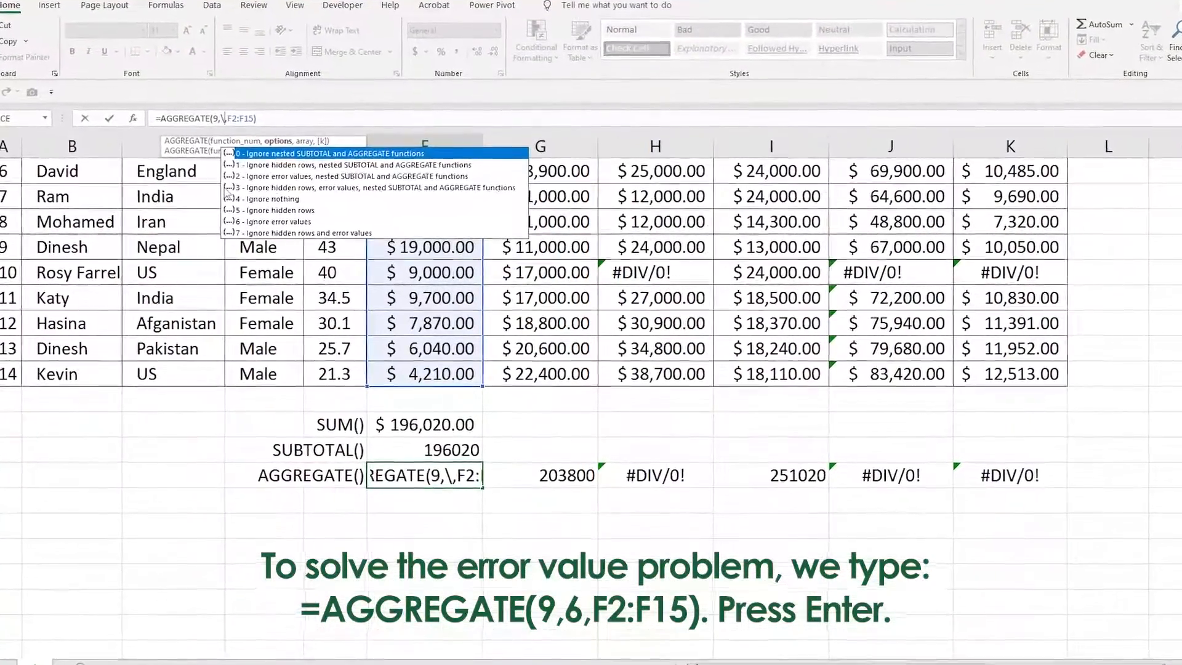
key("BackSpace")
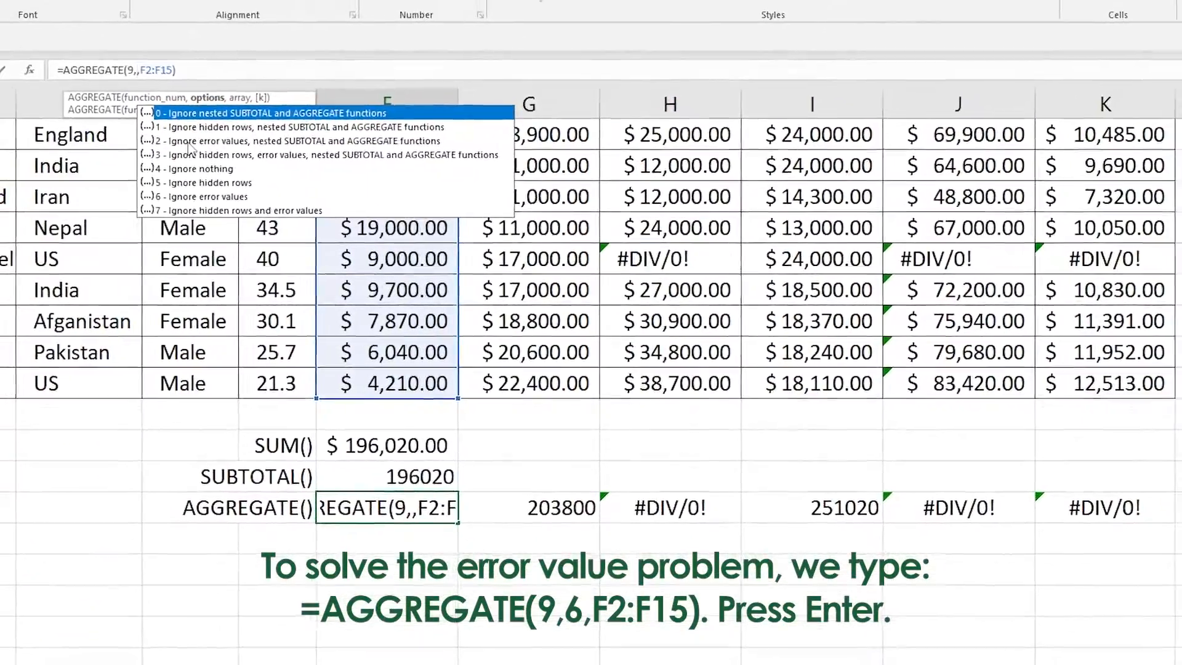
double_click(145, 120)
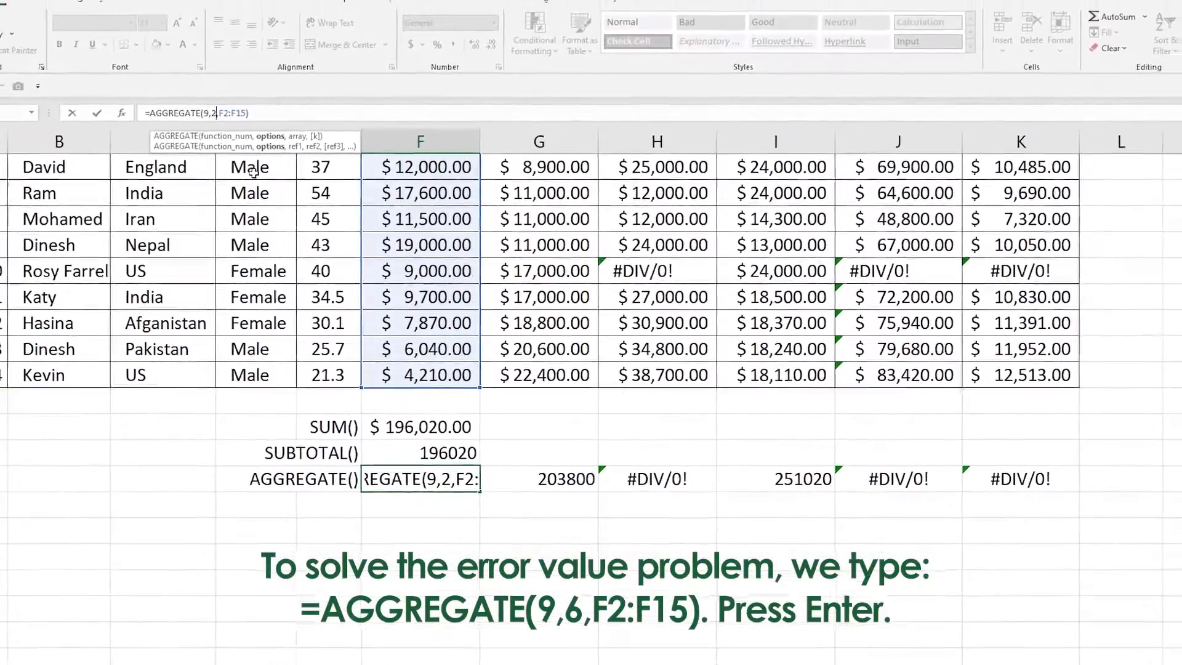
key("Return")
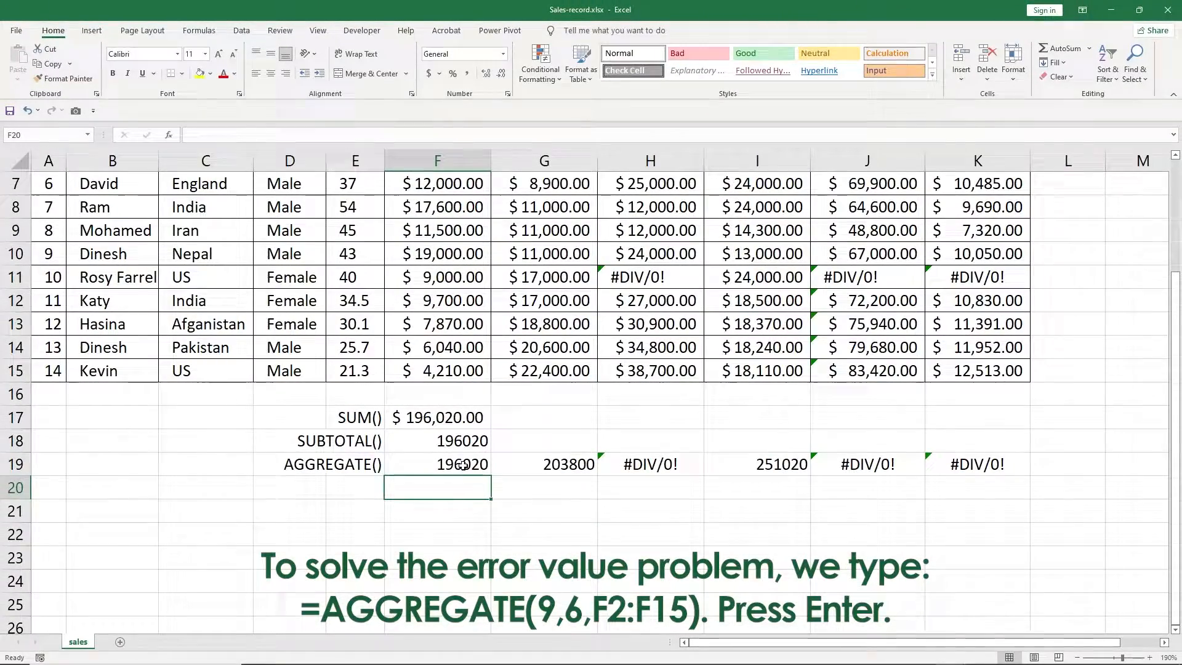
left_click(462, 464)
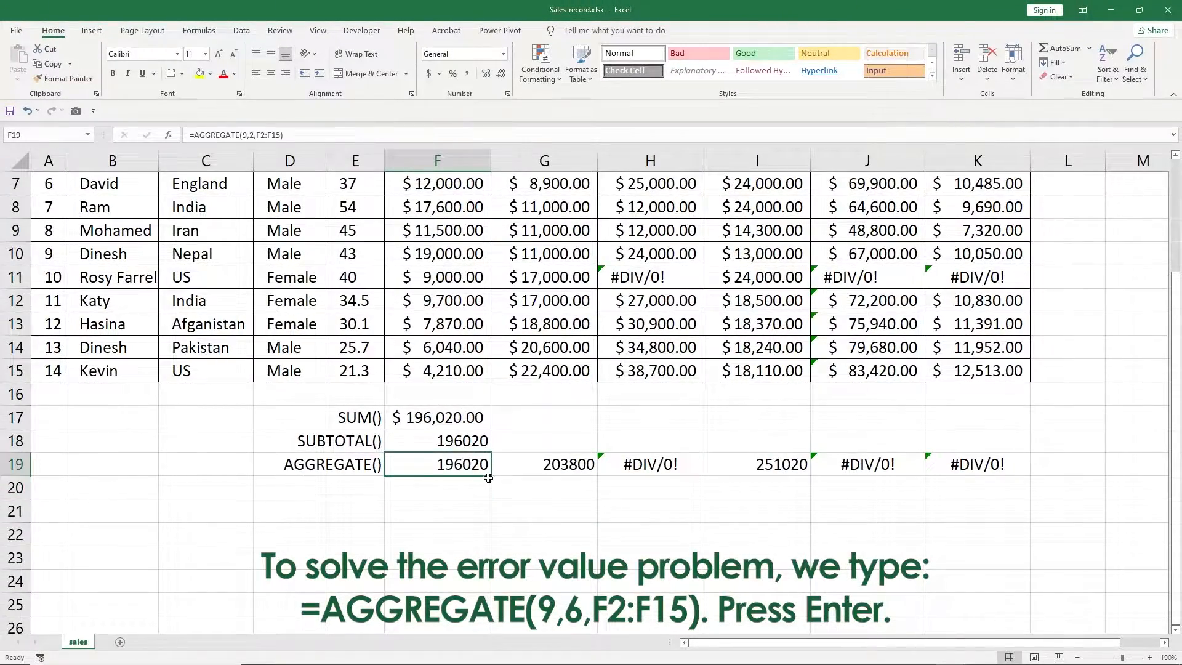
left_click_drag(490, 475, 981, 488)
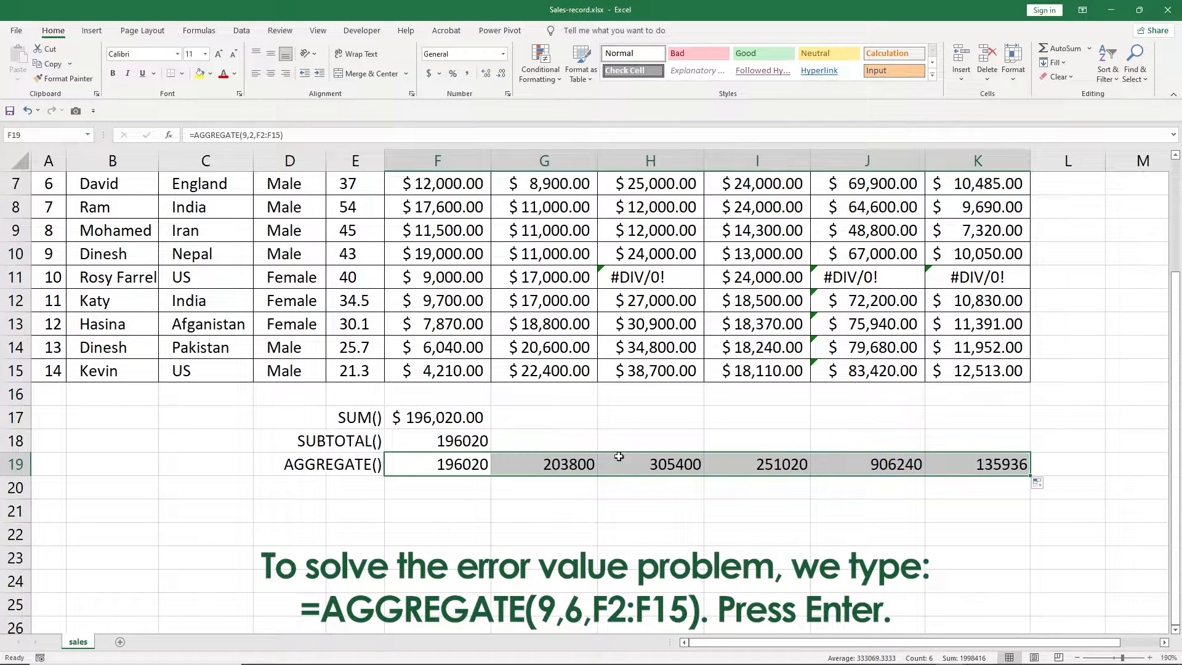
Hide rows 9 to 11, including the row with the #DIV/0! errors.
left_click_drag(16, 230, 15, 278)
right_click(8, 283)
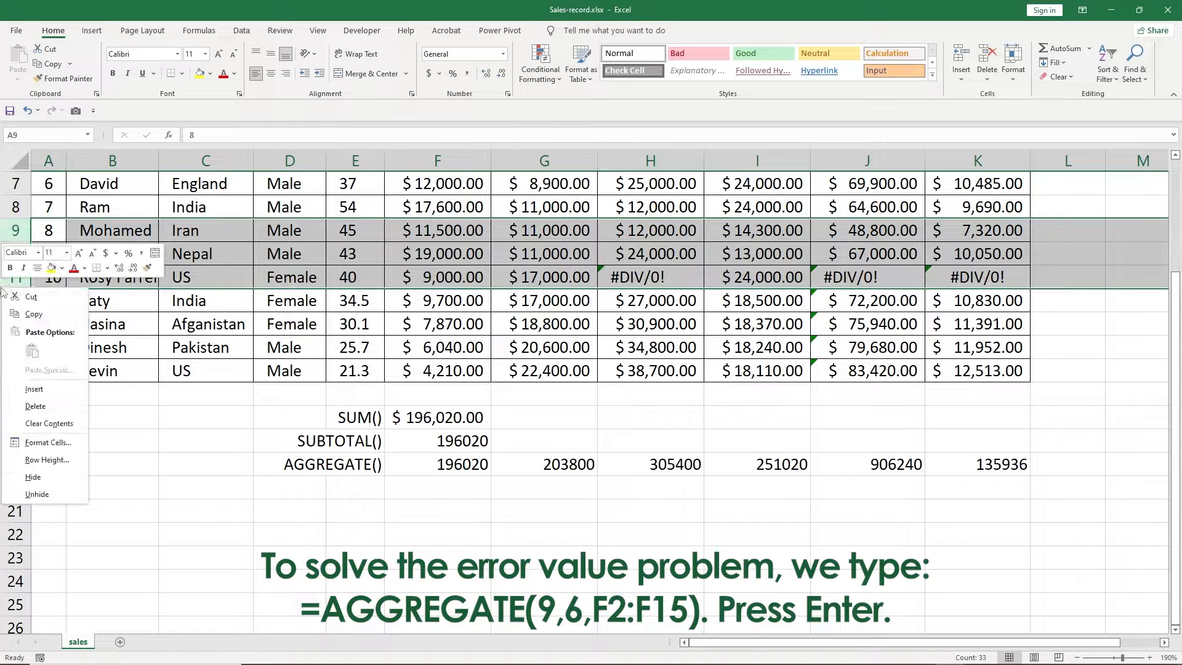
left_click(34, 478)
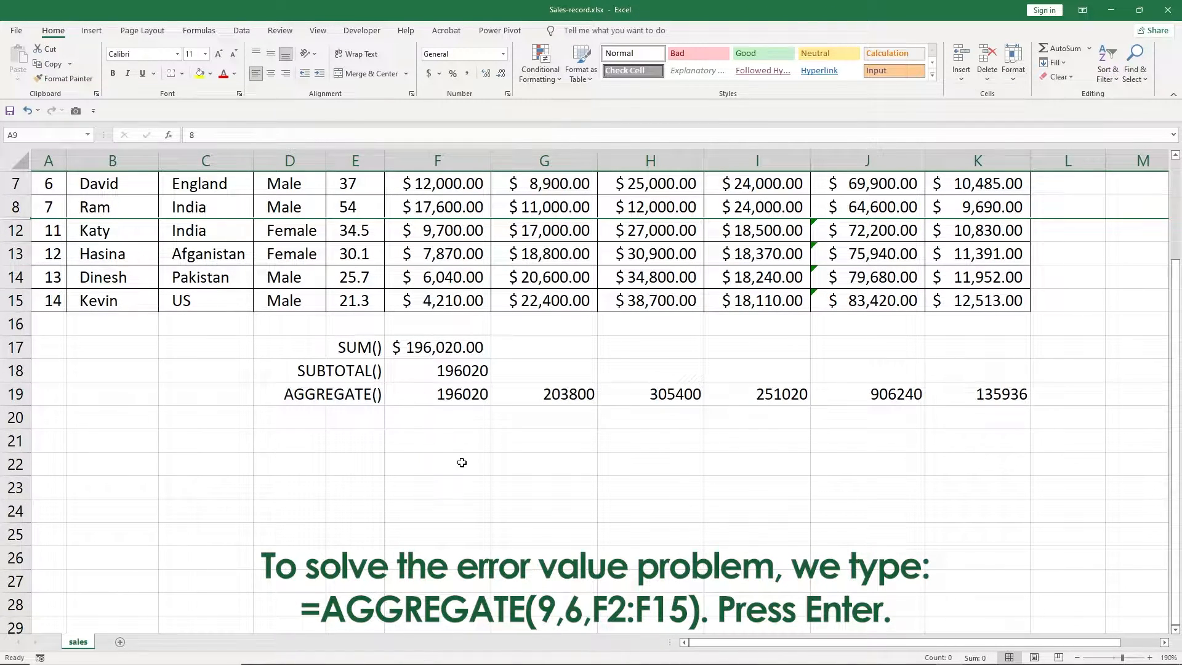
Change the options argument in F19 to 7, giving =AGGREGATE(9,7,F2:F15), and fill the formula across to K19.
left_click(474, 401)
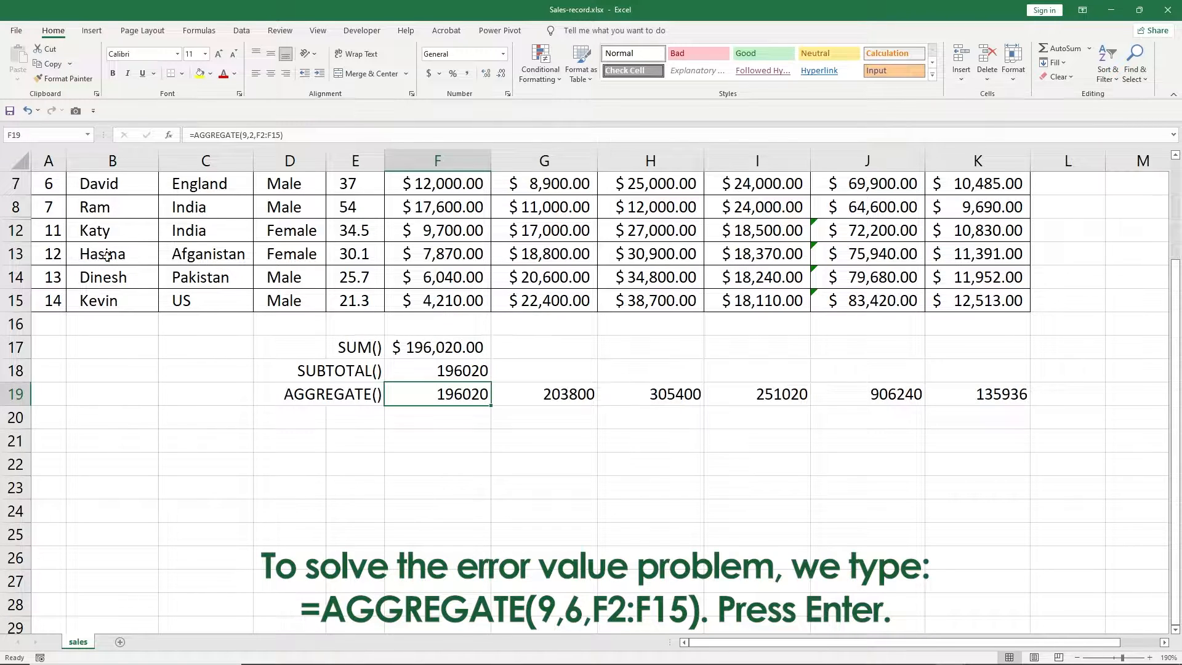
left_click(252, 134)
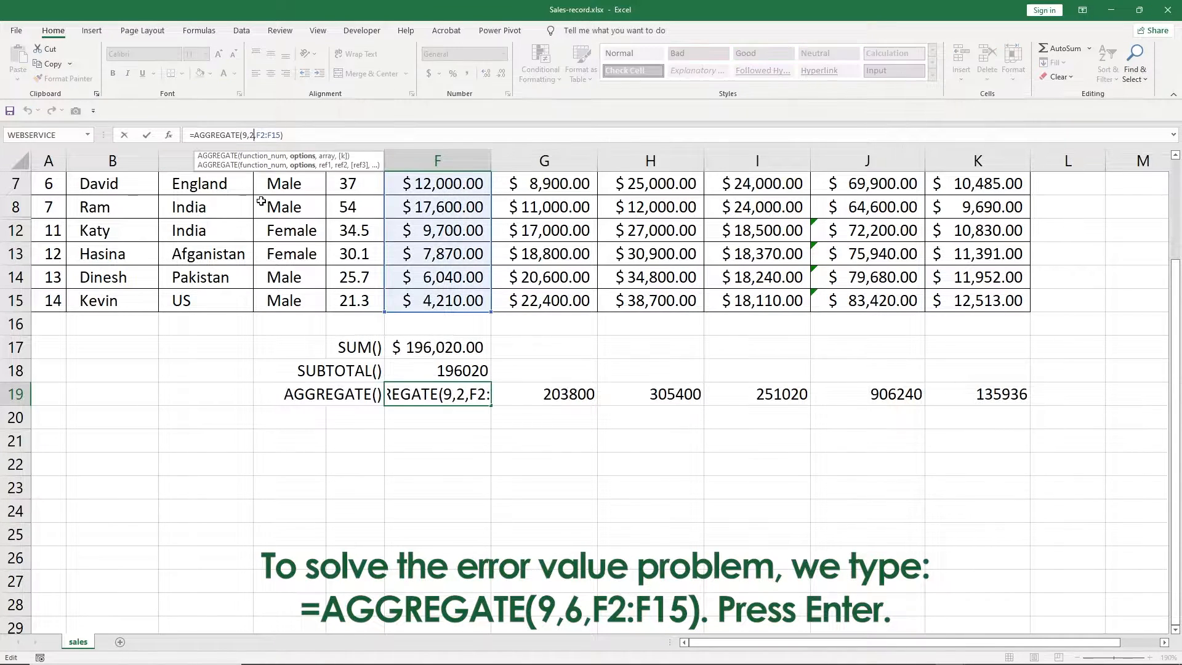
key("BackSpace")
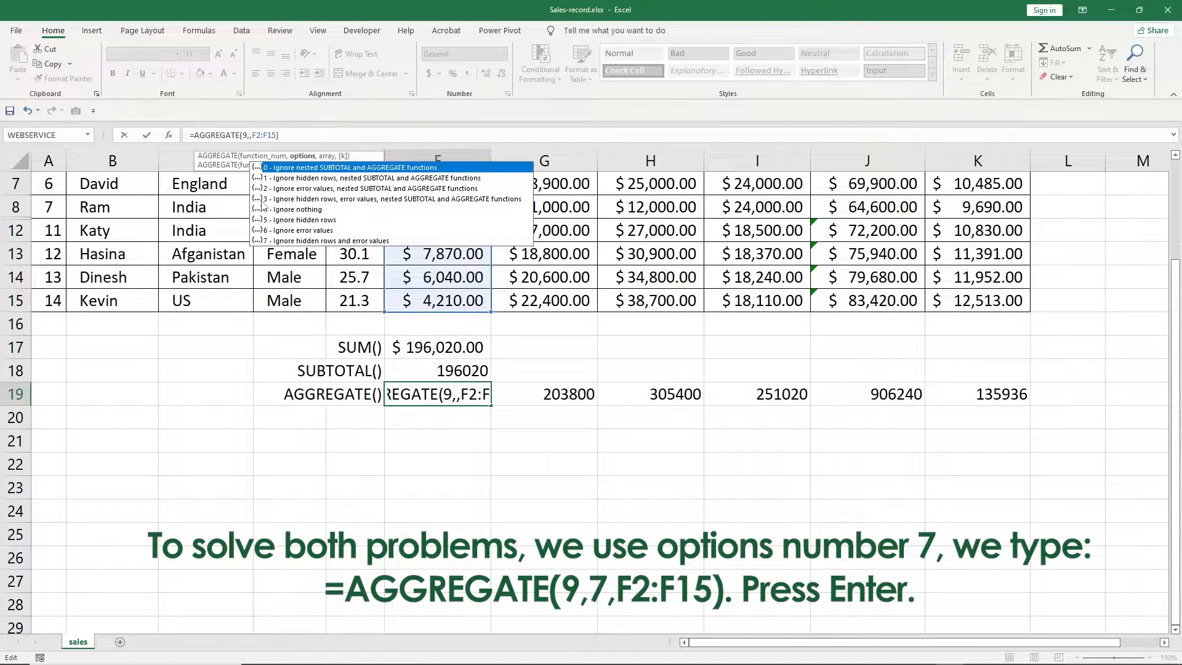
double_click(312, 240)
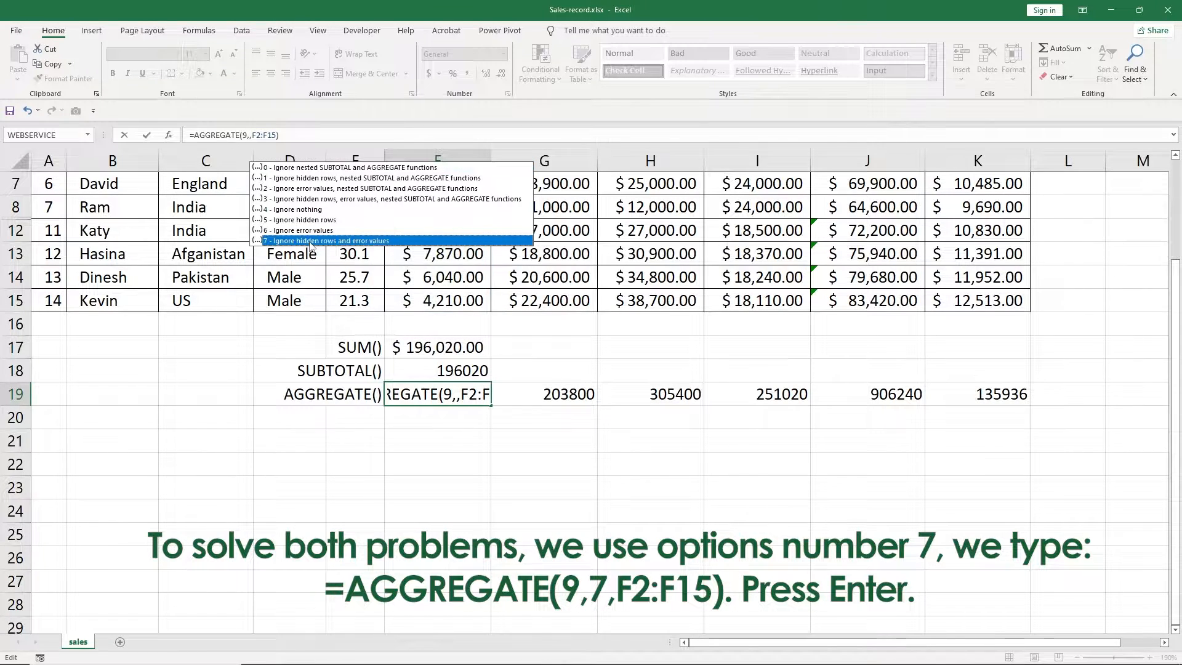
key("Return")
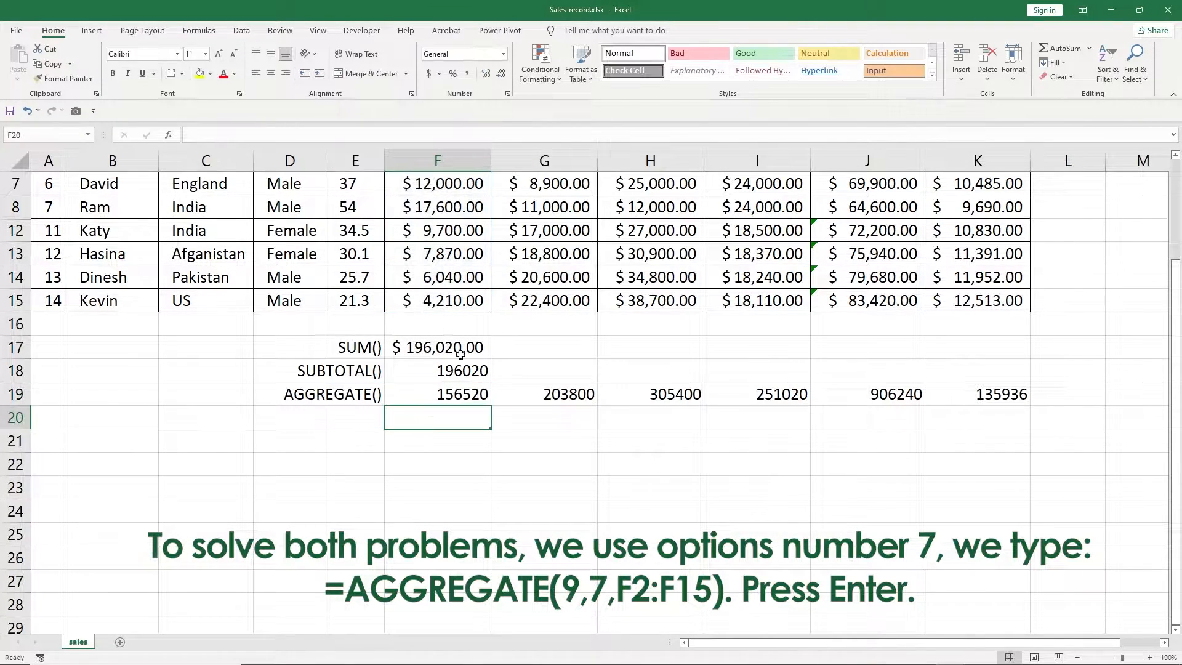
left_click(471, 397)
left_click_drag(490, 405, 1018, 411)
left_click(184, 400)
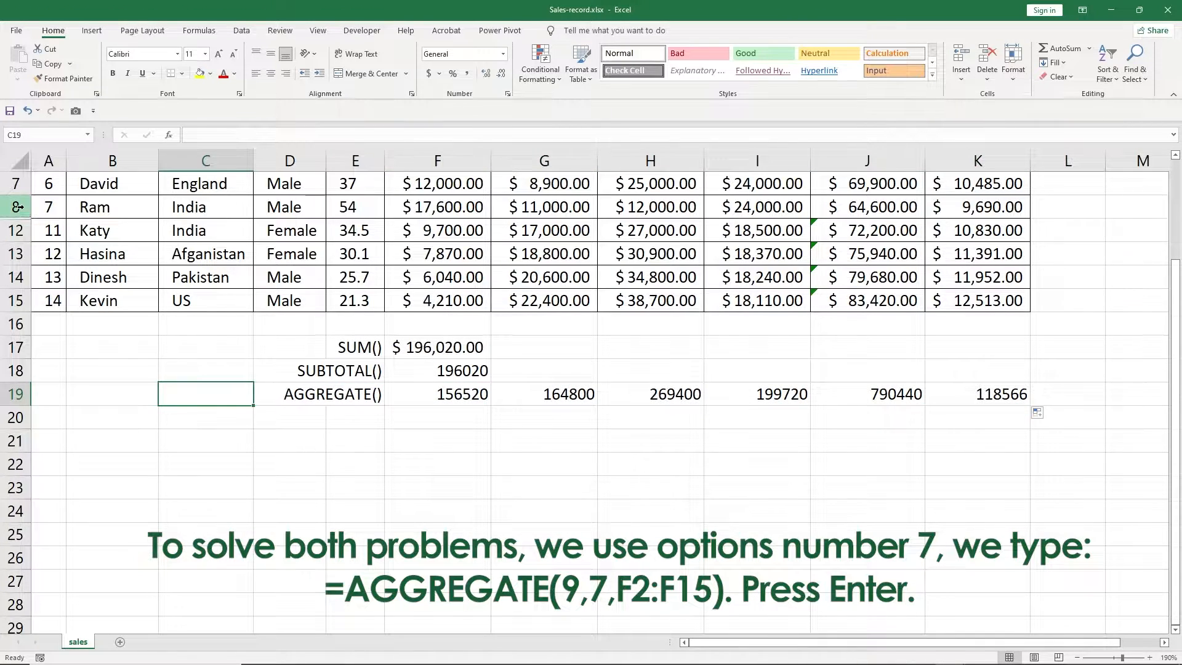
Unhide rows 9 to 11, including the row with the #DIV/0! errors, and hide rows 8 to 12.
left_click_drag(17, 208, 16, 240)
right_click(15, 240)
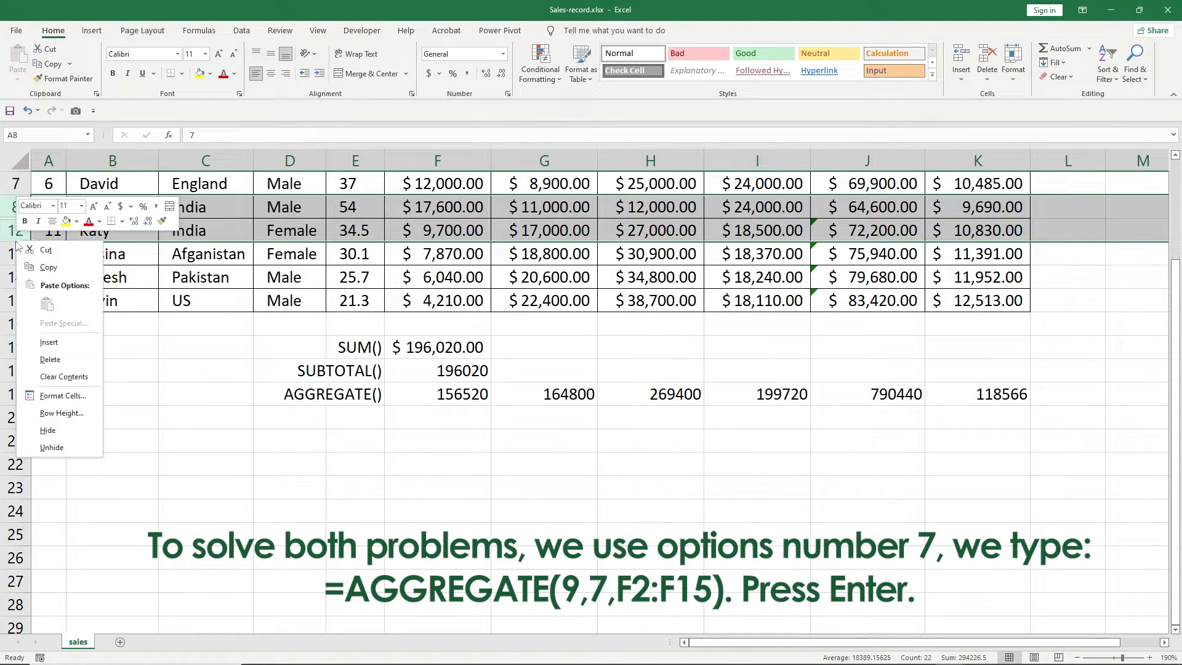
left_click(69, 444)
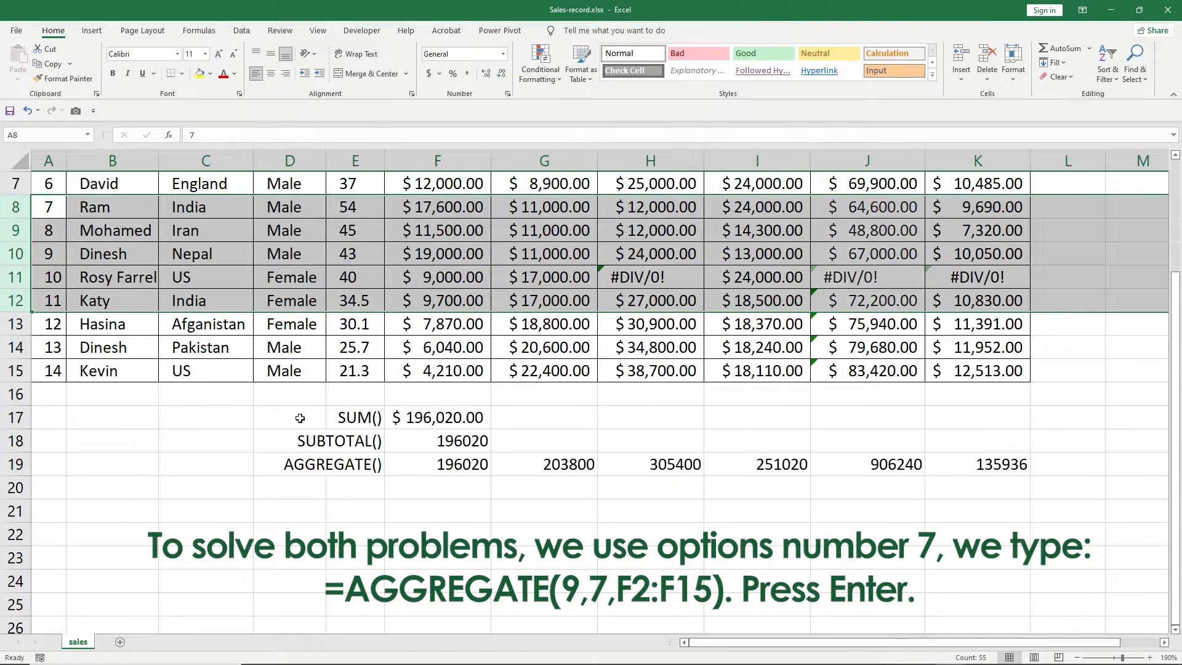
right_click(13, 255)
left_click(69, 443)
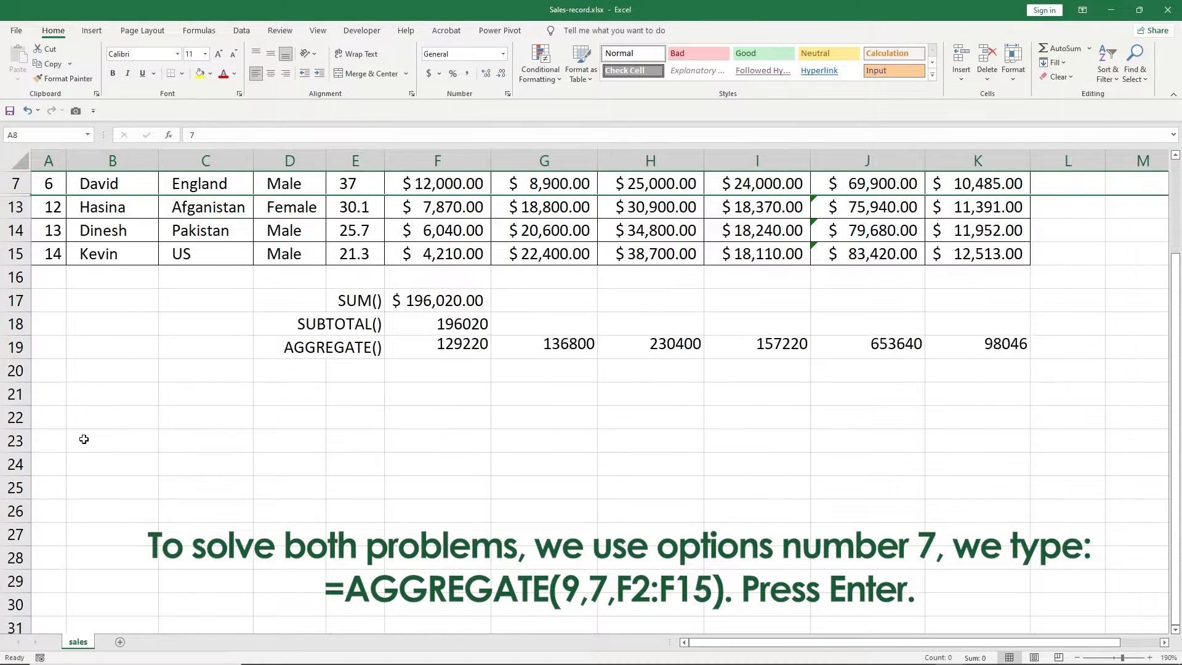
Compare the AGGREGATE result in F19 with the SUBTOTAL formula in F18 and review the remaining visible sales rows.
left_click(433, 344)
left_click(334, 348)
left_click(312, 332)
left_click(422, 322)
scroll(386, 371, "down", 1)
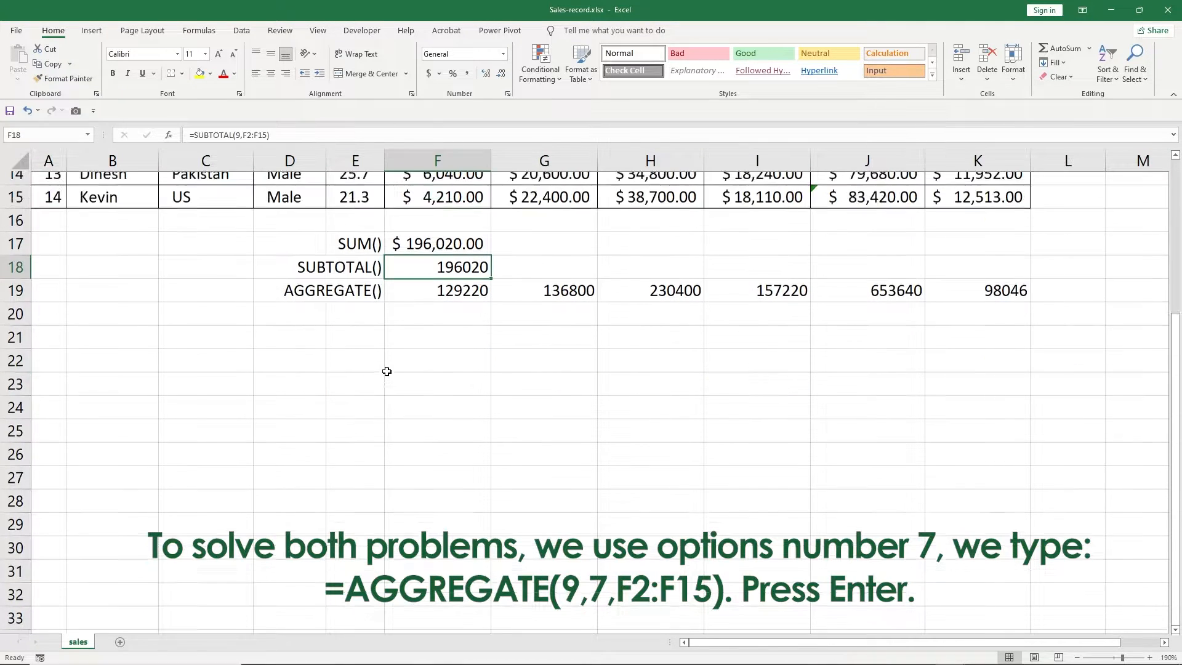
scroll(387, 371, "up", 2)
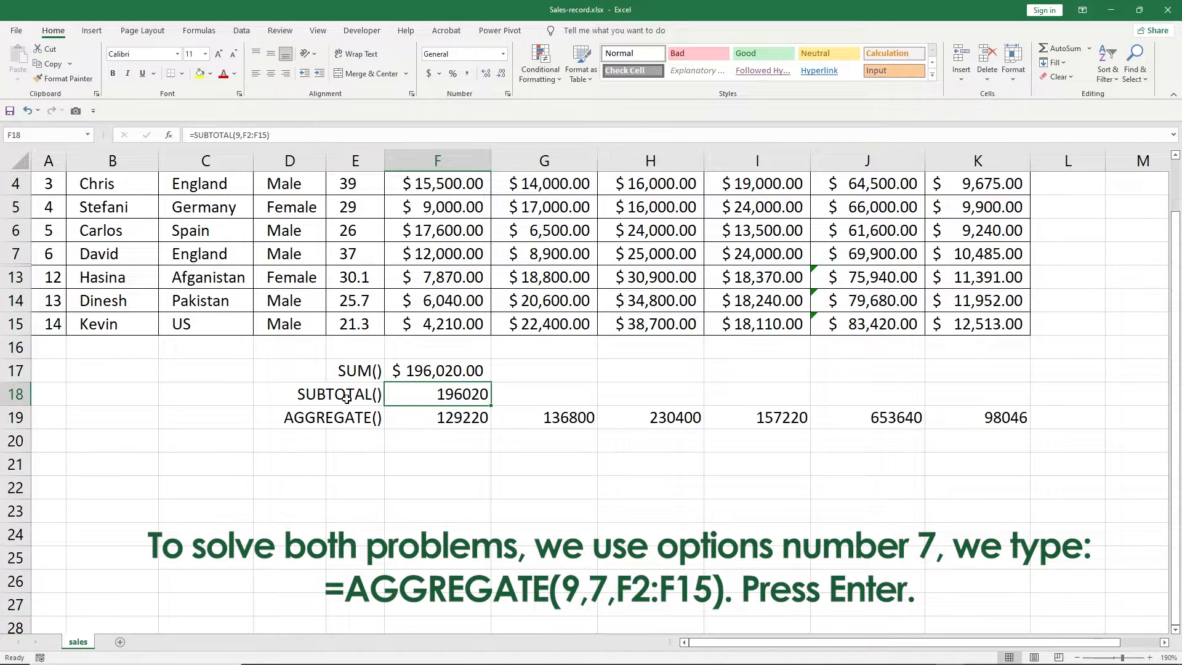
scroll(346, 399, "up", 1)
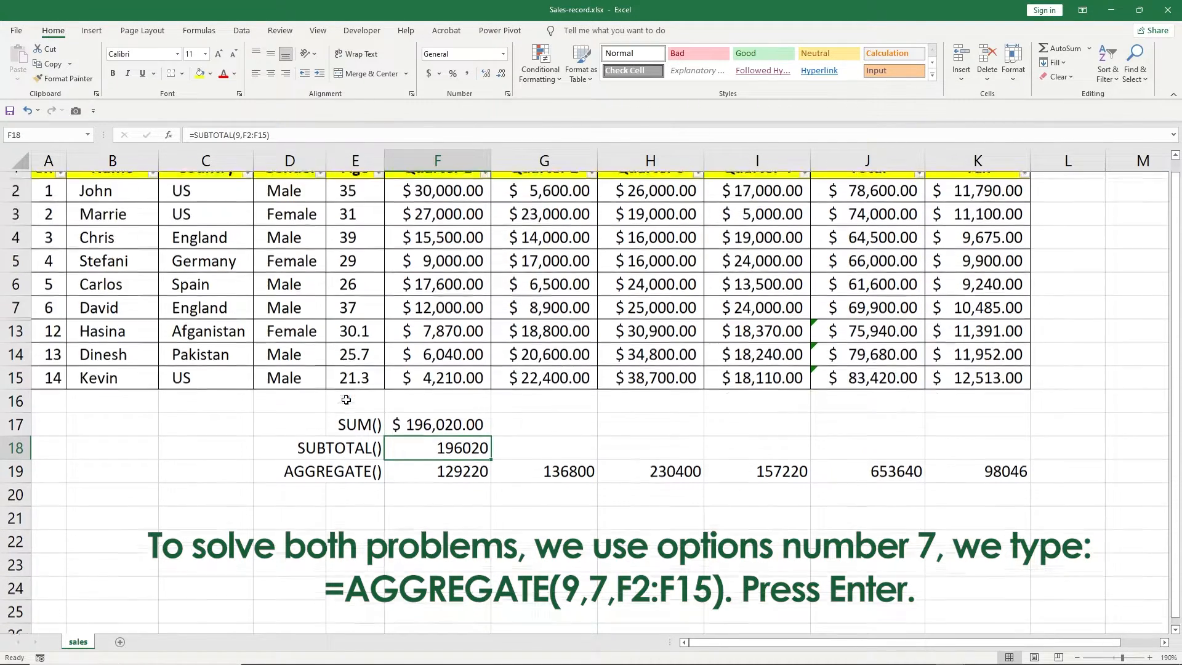